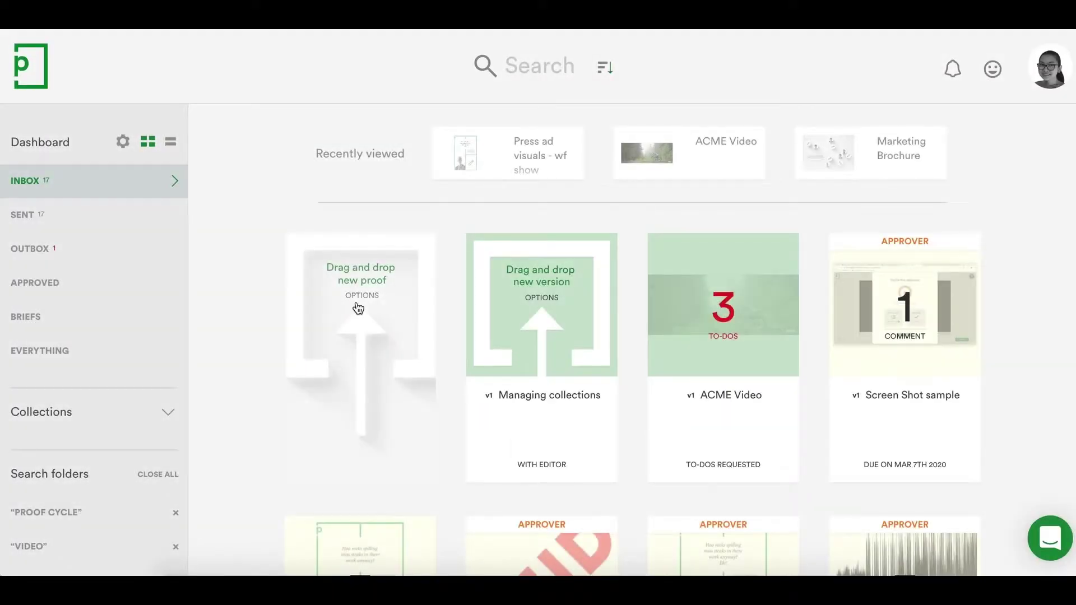
- Tag the Marketing Brochure proof with CLIENTA and JOB312
left_click(362, 297)
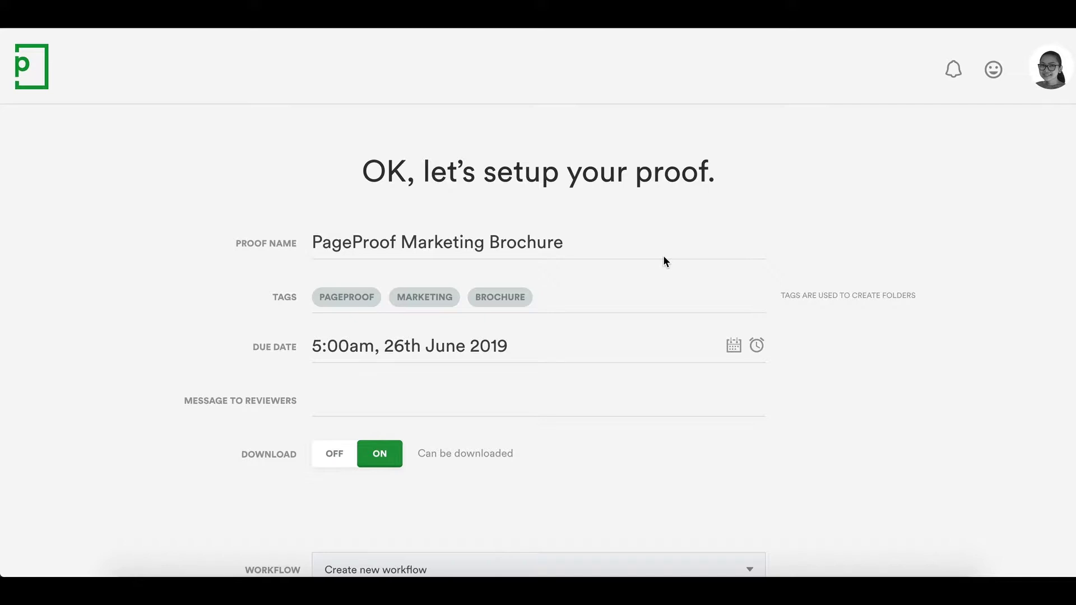
left_click(664, 259)
type("clientA")
key("Return")
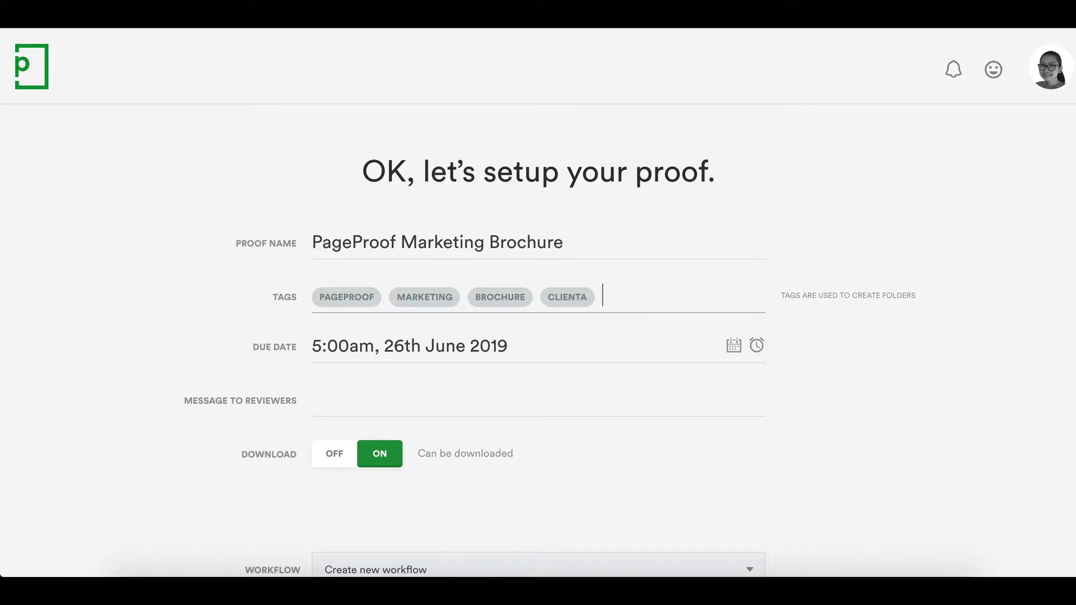
type("job312")
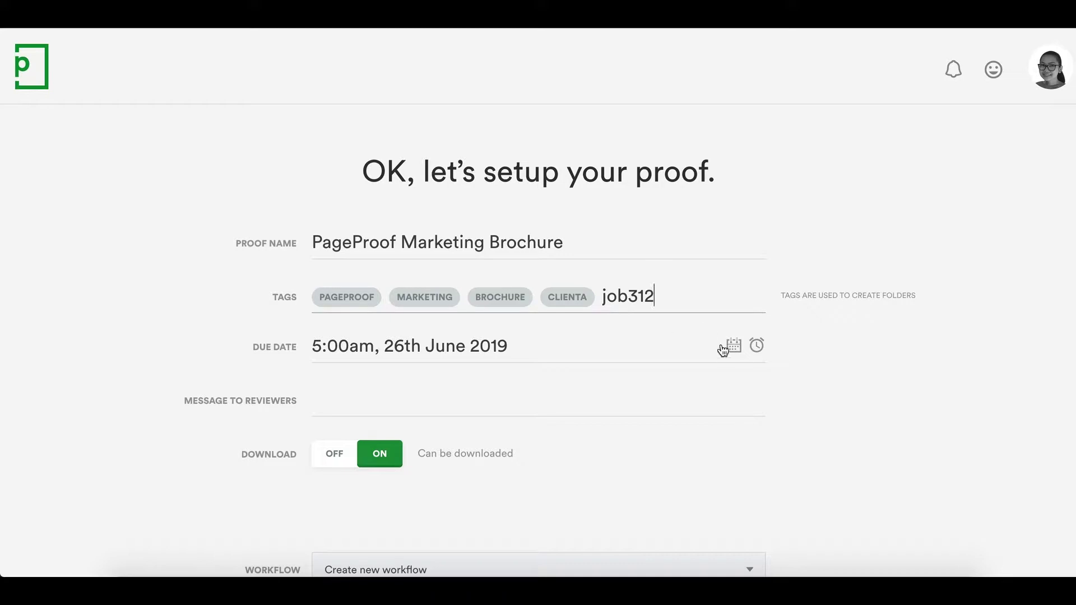
left_click(733, 353)
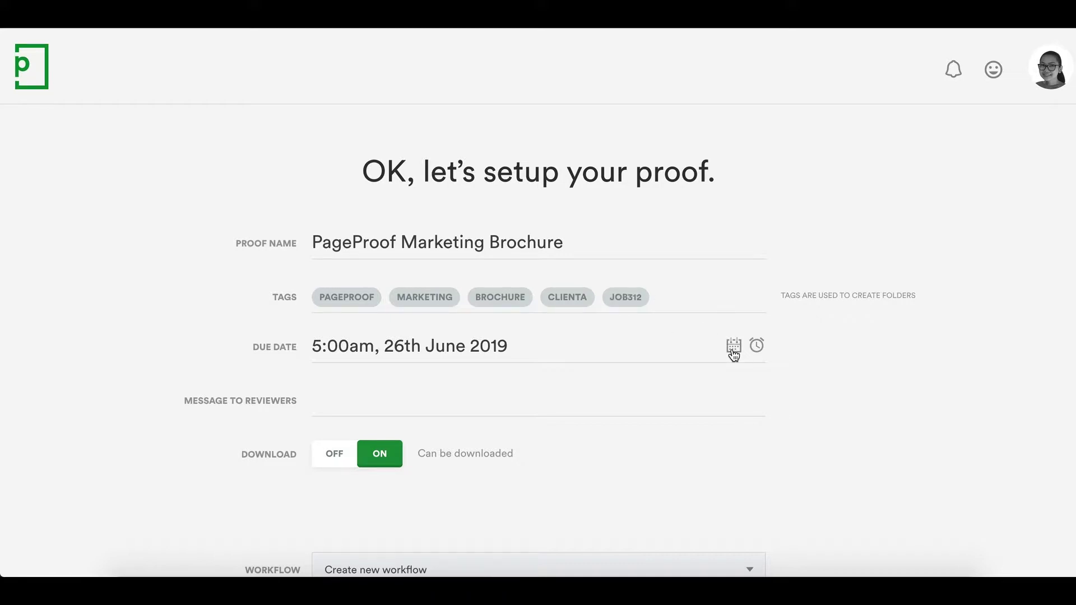
- Set the proof's due date to 28 June 2019 at 5:00
left_click(733, 354)
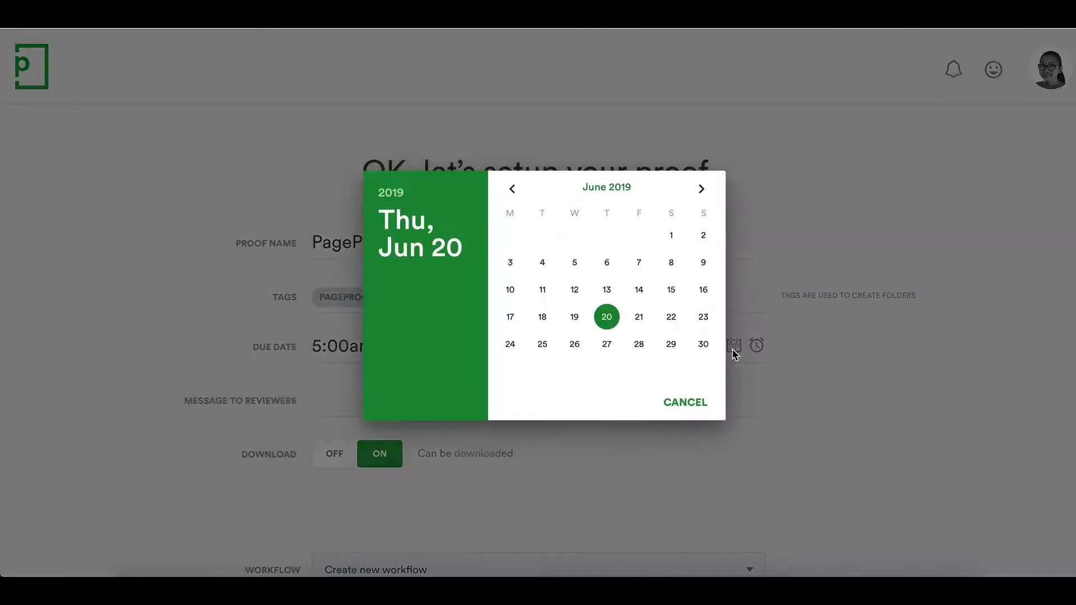
left_click(639, 353)
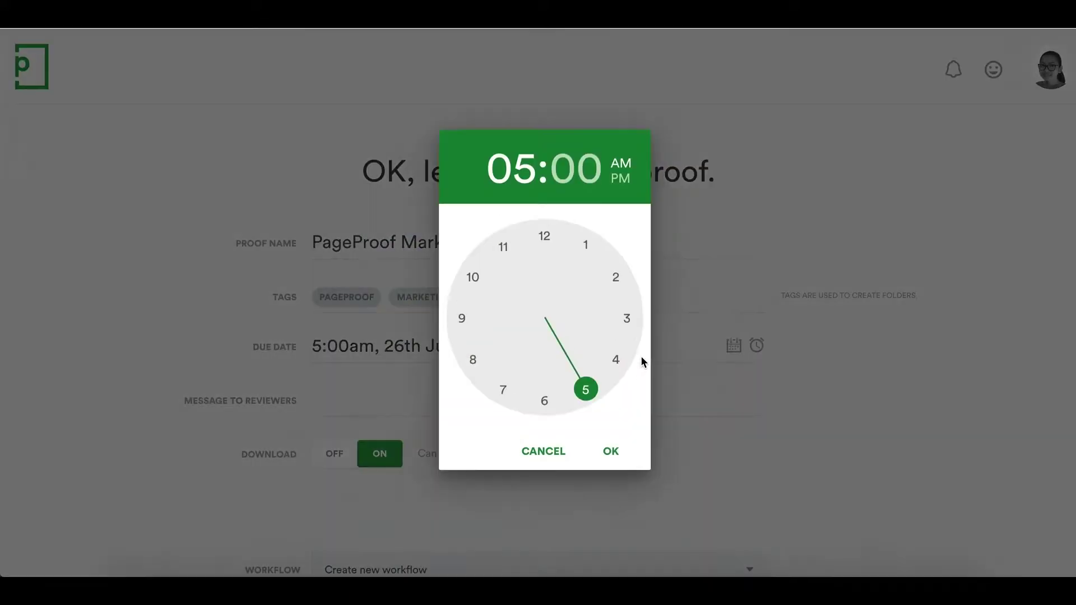
left_click(614, 459)
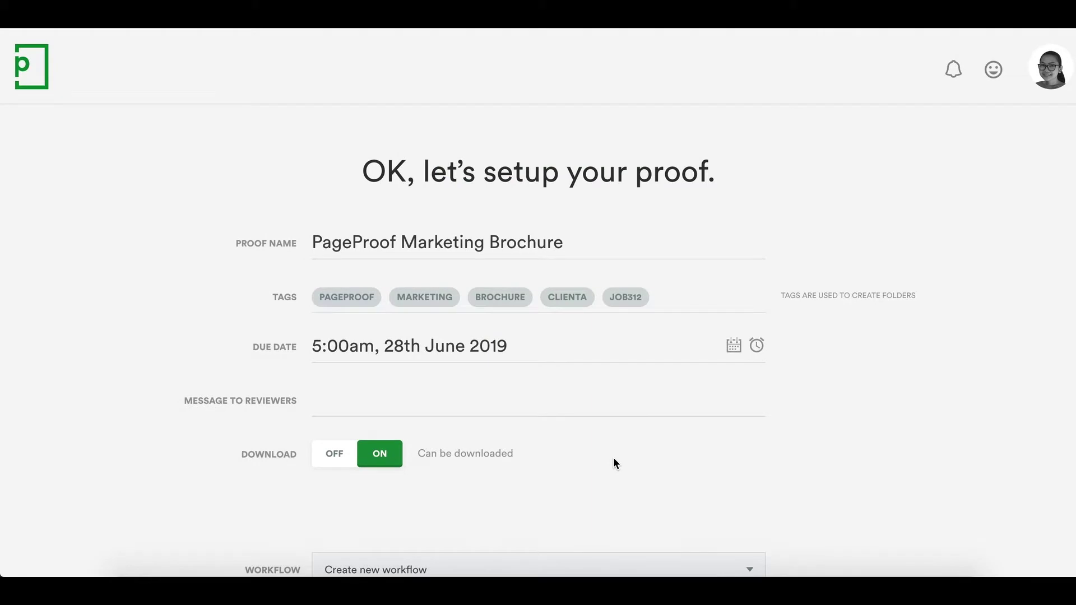
left_click(756, 349)
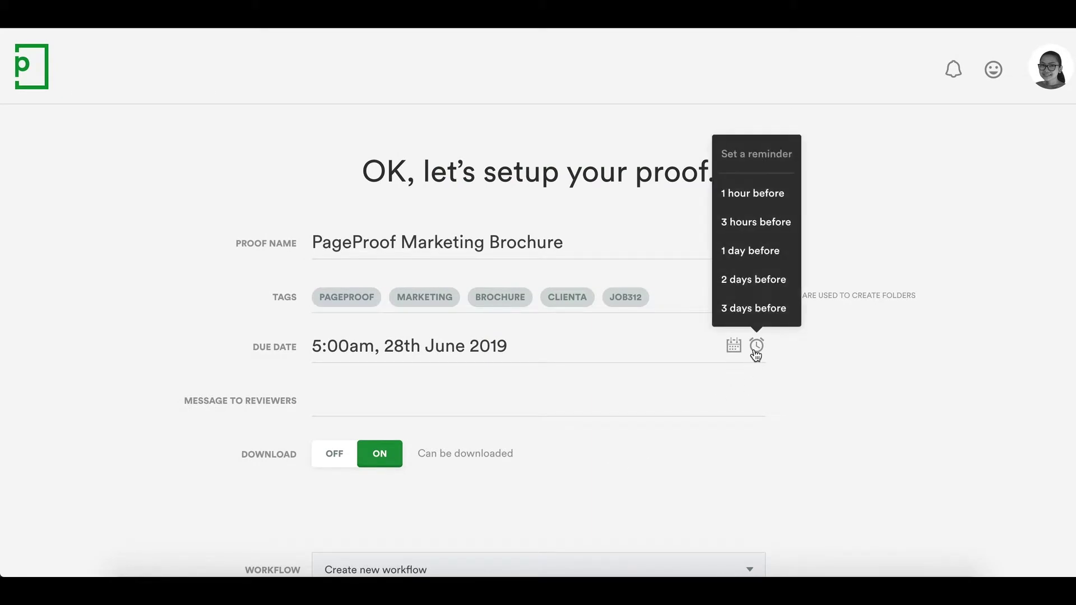
- Add a one-day-before reminder and the message 'Hi, please check and let me know what you think! Thanks!', then switch Amend Workflow on
left_click(765, 248)
left_click(347, 400)
type("Hi, please ch")
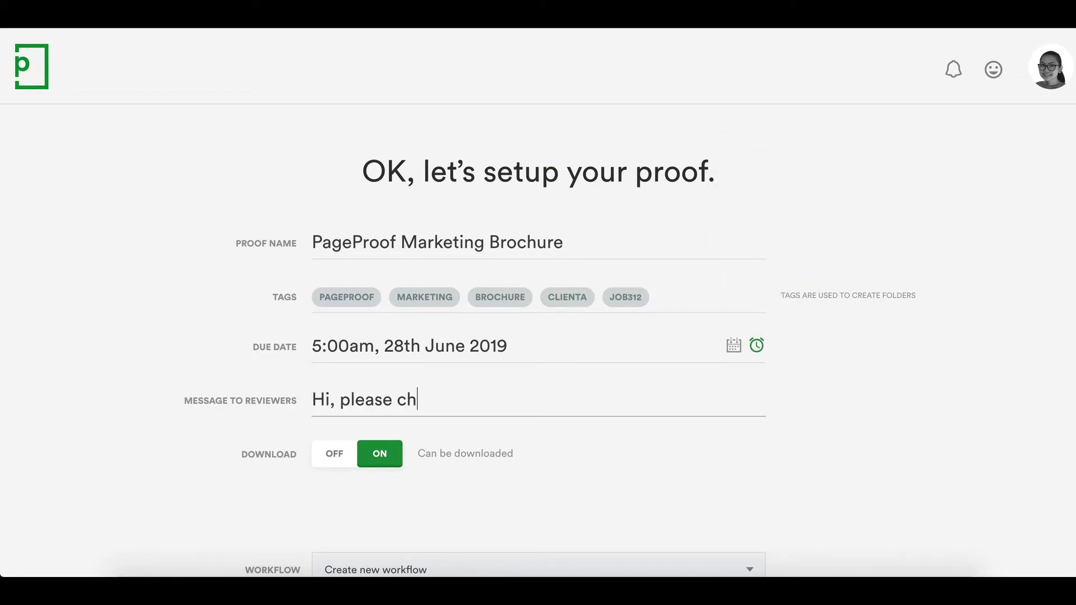
type("eck and let me know what you think! Thanks")
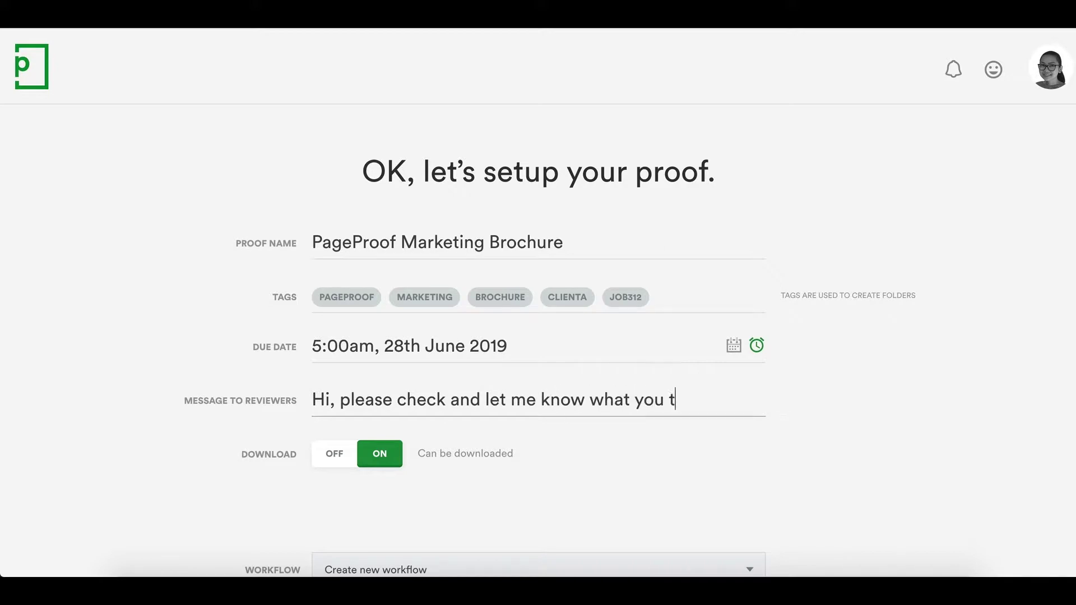
type("!")
scroll(538, 348, "down", 2)
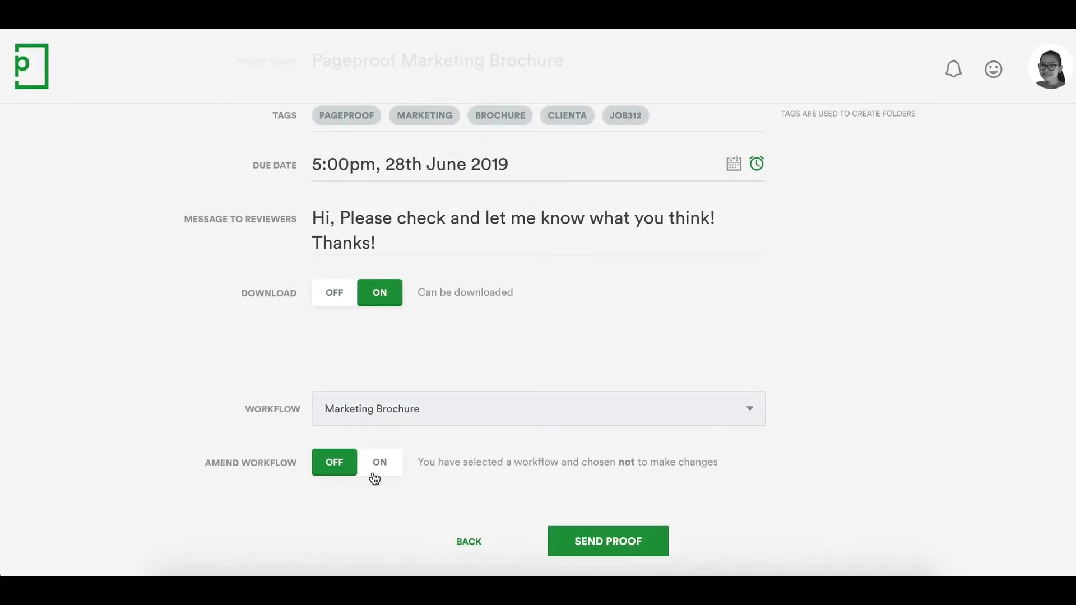
left_click(379, 468)
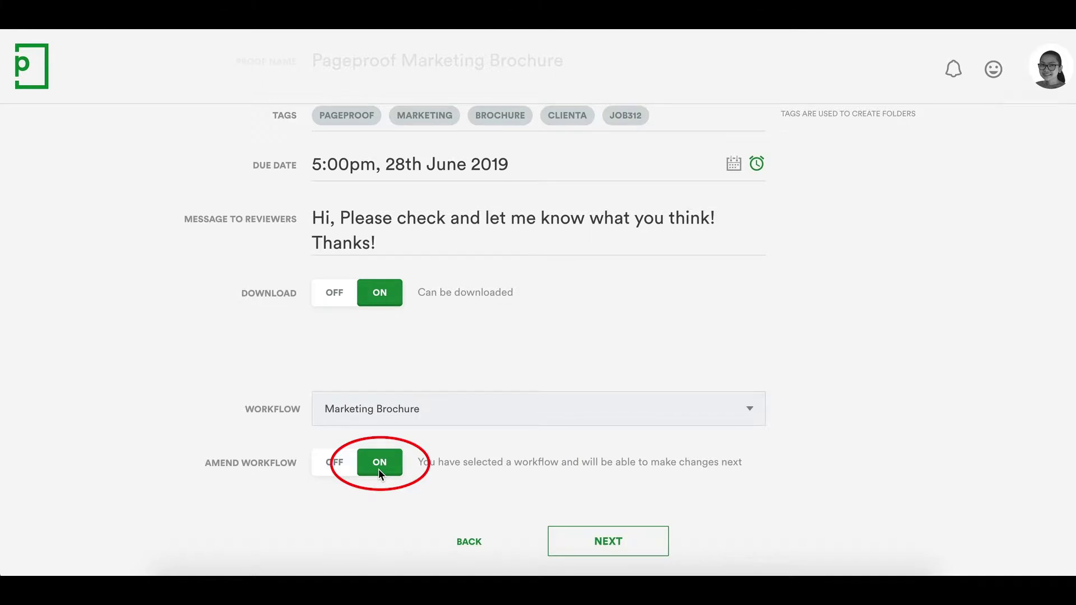
- Remove the fourth reviewer from the Marketing step
left_click(585, 549)
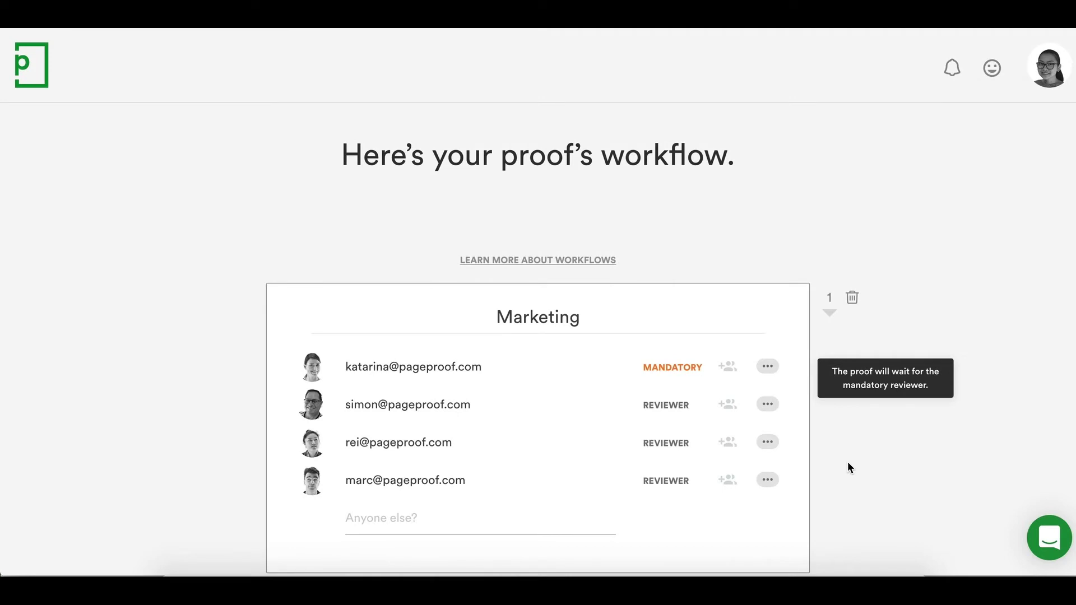
scroll(837, 459, "down", 2)
left_click(769, 406)
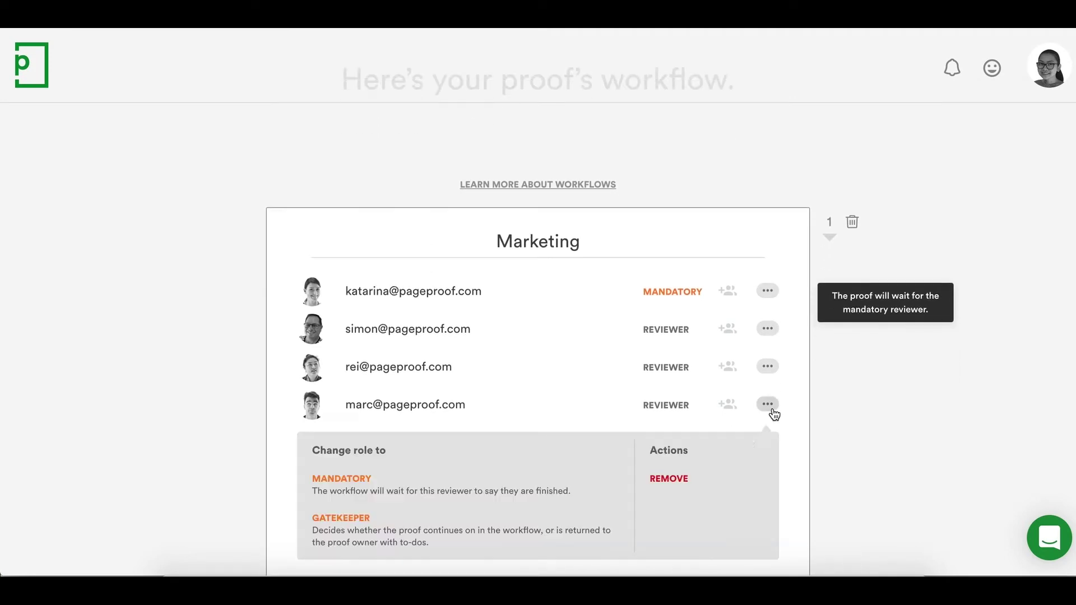
left_click(732, 480)
left_click(732, 480)
- Move a Marketing reviewer into Legal and add a new reviewer's email to Legal
scroll(731, 478, "down", 2)
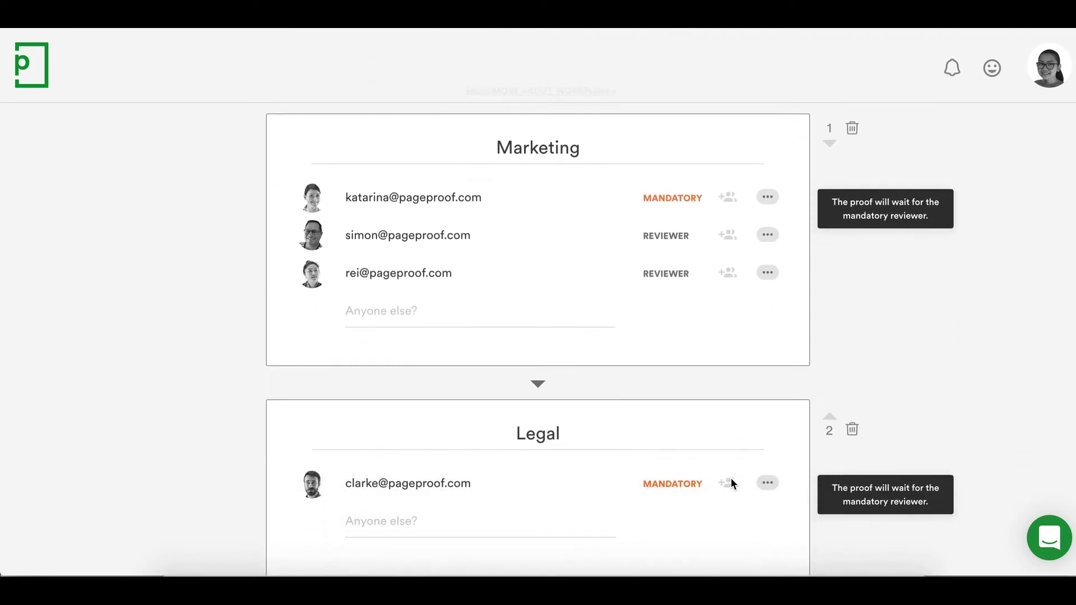
left_click_drag(312, 226, 316, 484)
scroll(315, 479, "down", 2)
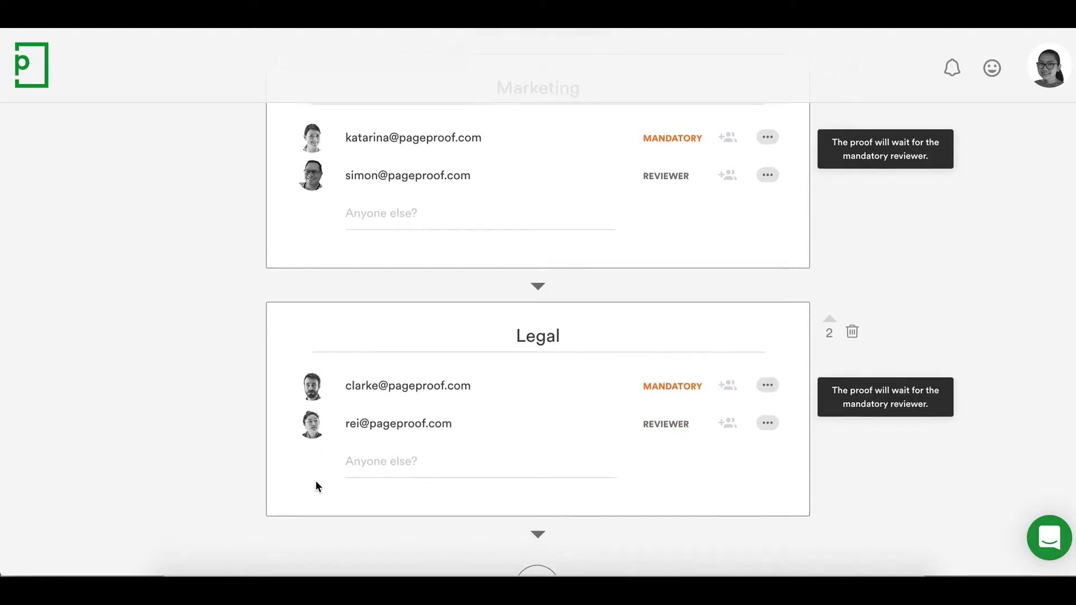
left_click(418, 402)
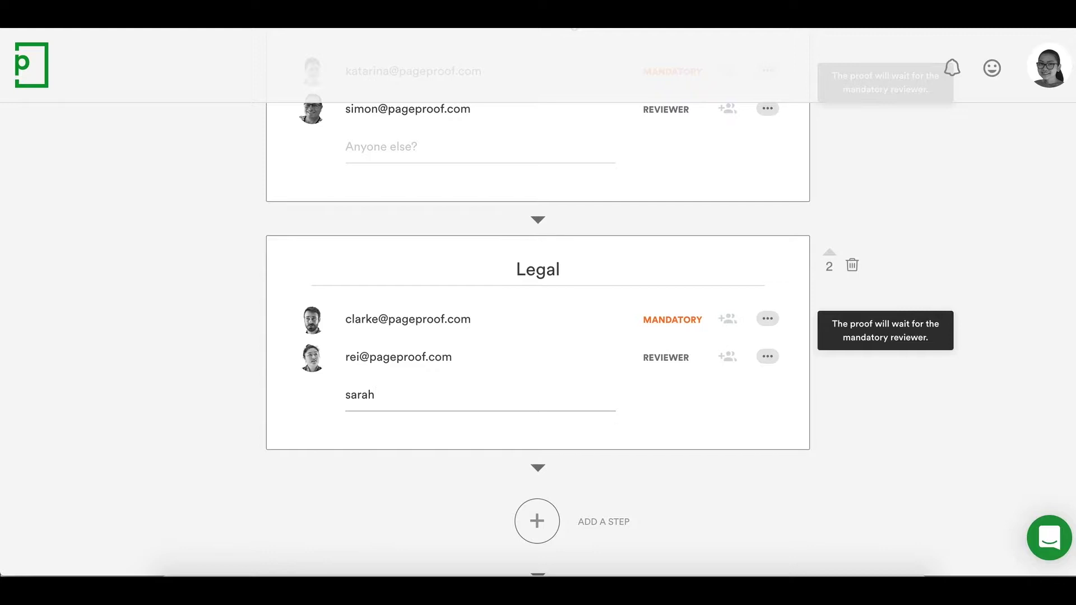
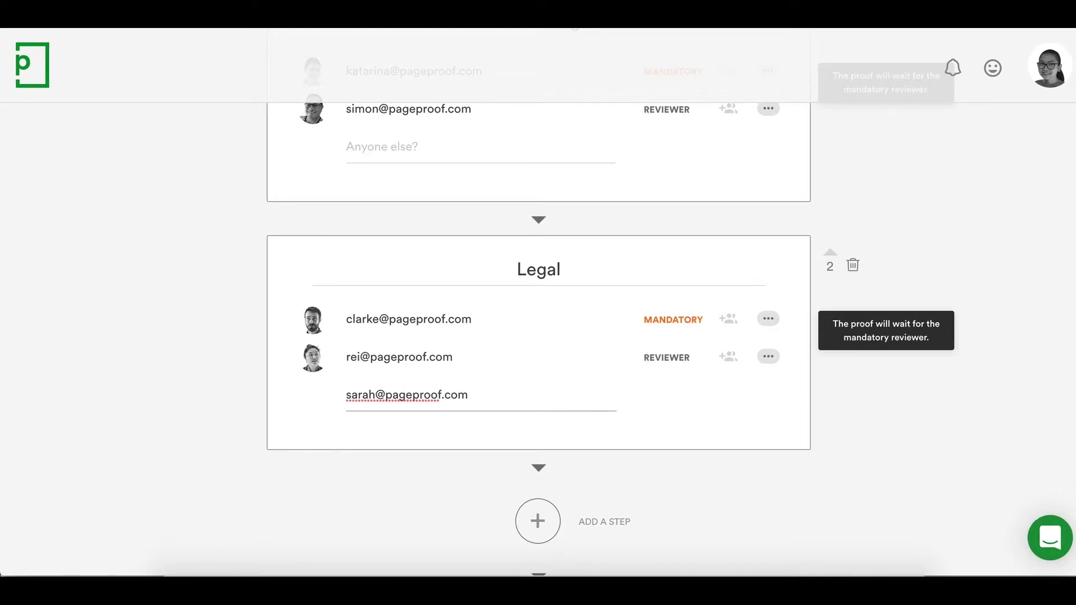
key("Return")
left_click(729, 398)
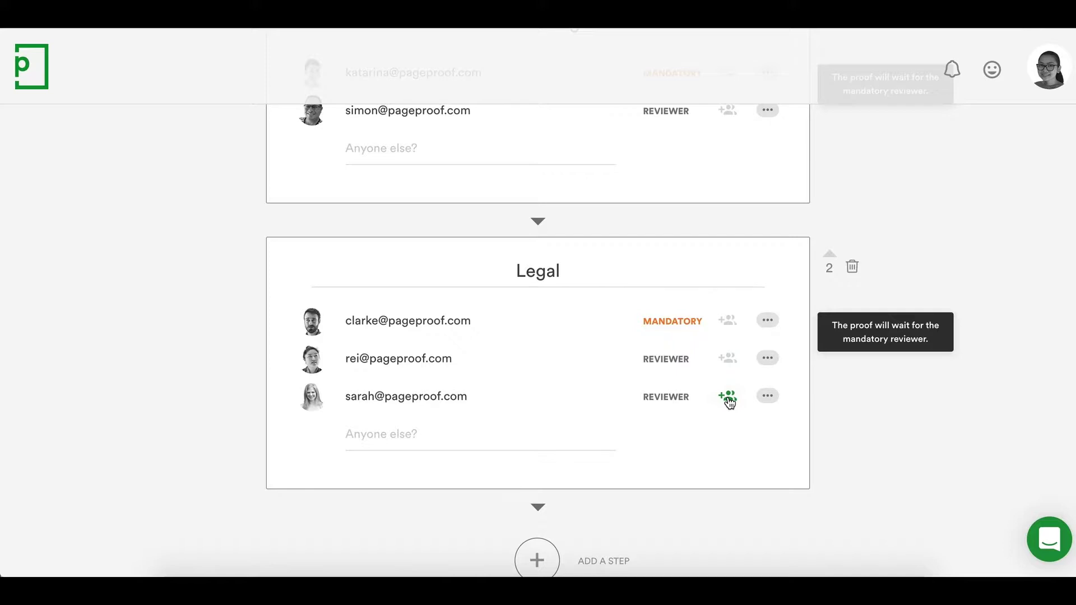
scroll(729, 400, "down", 9)
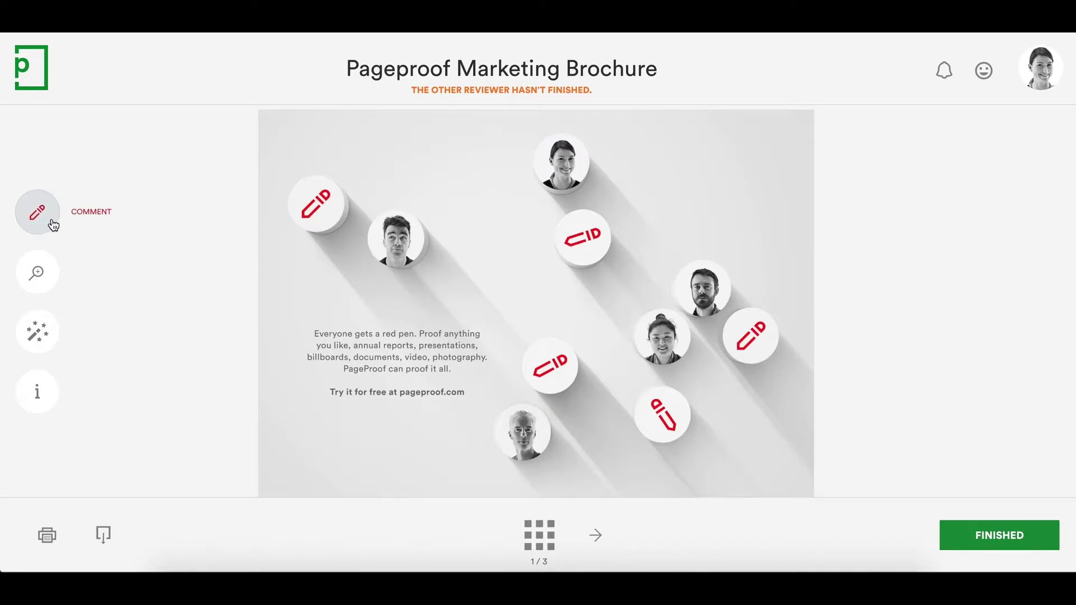
- Post 'Change angle' on the pencil graphic and 'add "and websites."' on the marked text line
left_click(584, 252)
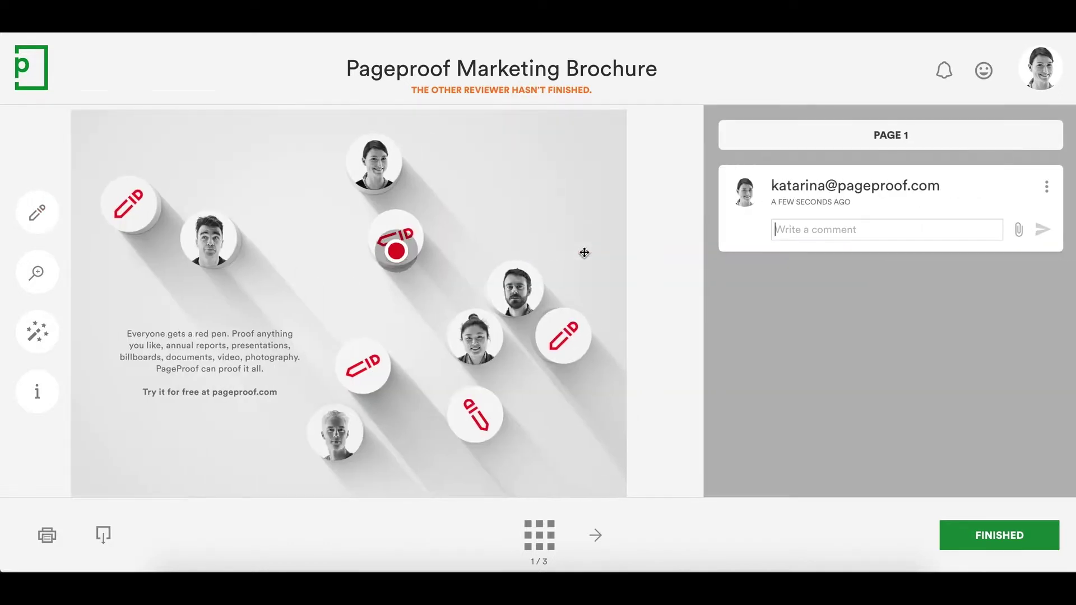
type("Change angle")
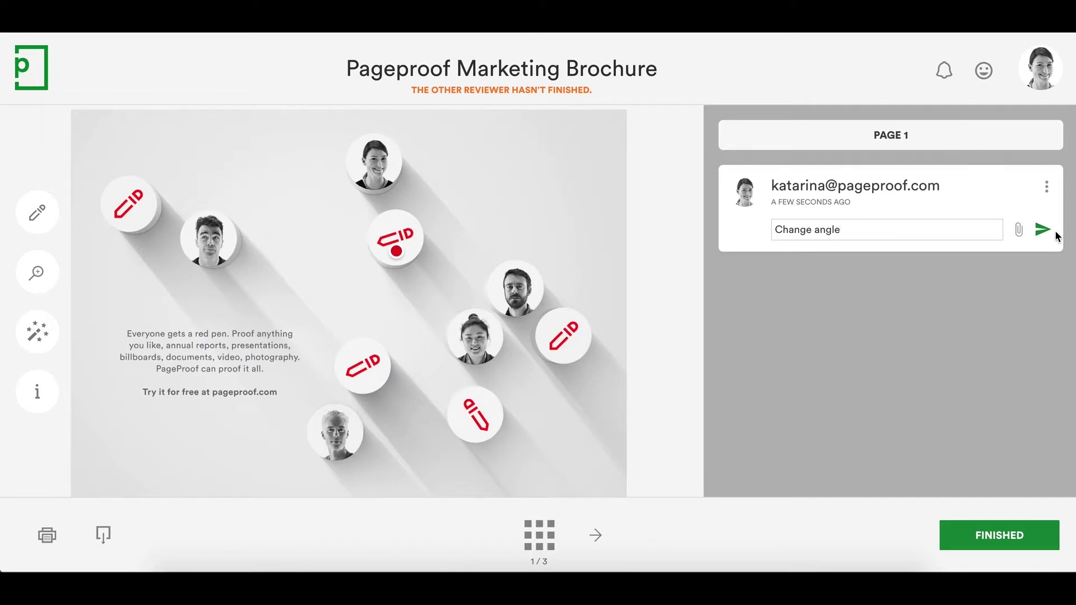
left_click(1044, 230)
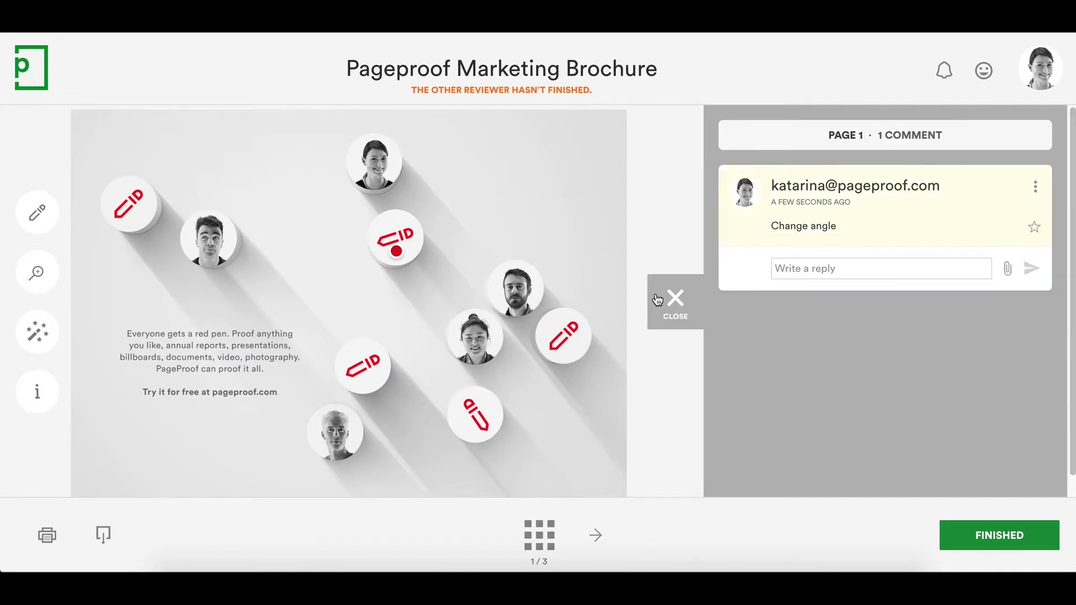
left_click(37, 213)
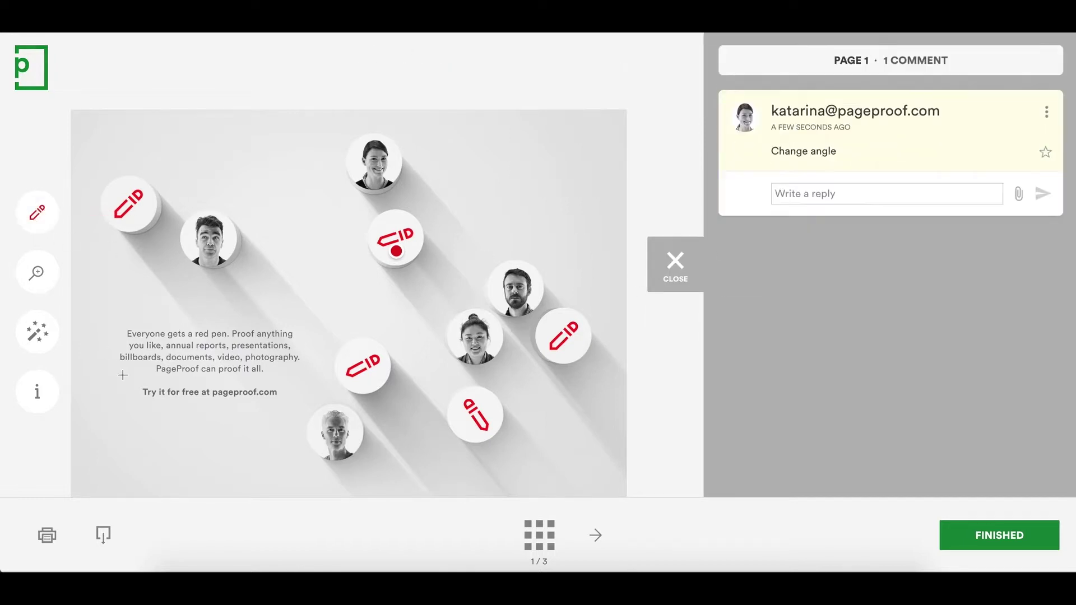
left_click_drag(117, 370, 150, 370)
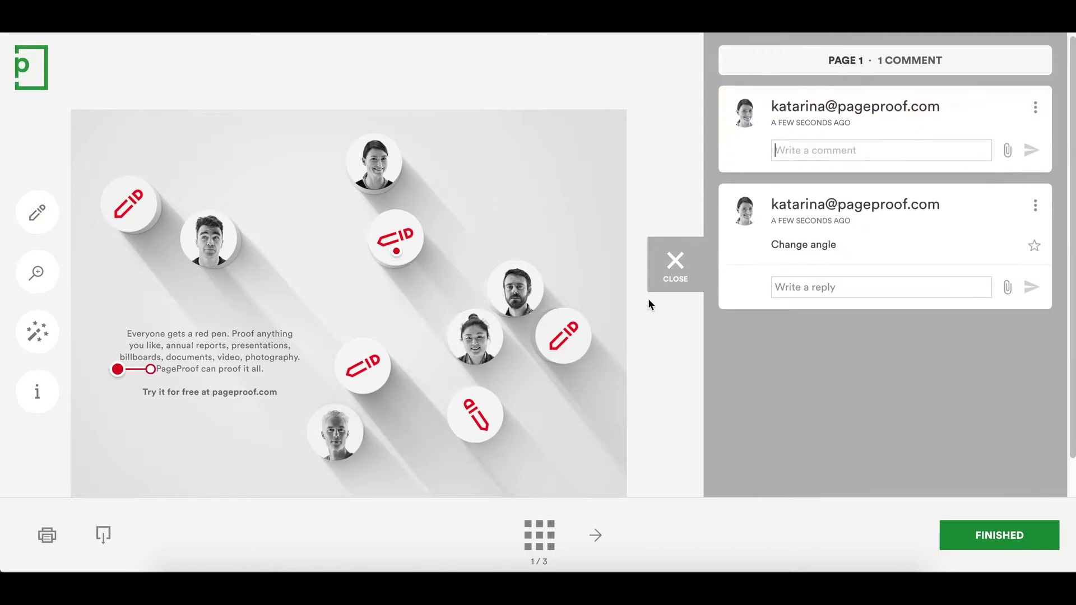
type("add \"and webs")
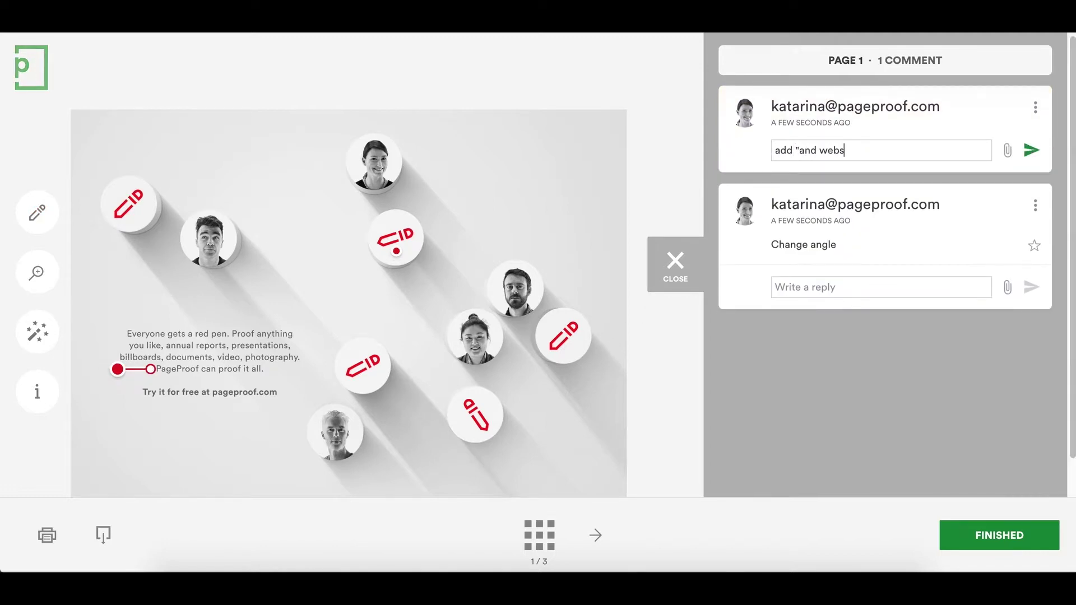
type("ites.\"")
key("Return")
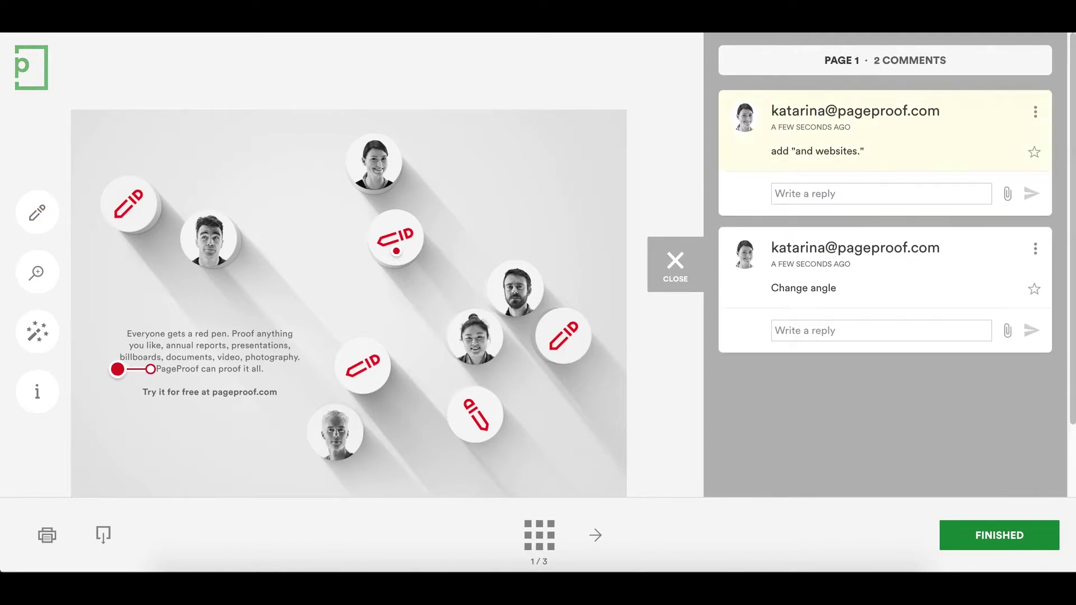
- Box the bottom portrait and draft the comment 'change to smiling. See attached.'
left_click(55, 226)
mouse_move(301, 399)
left_mouse_down()
mouse_move(368, 446)
mouse_move(370, 469)
left_mouse_up()
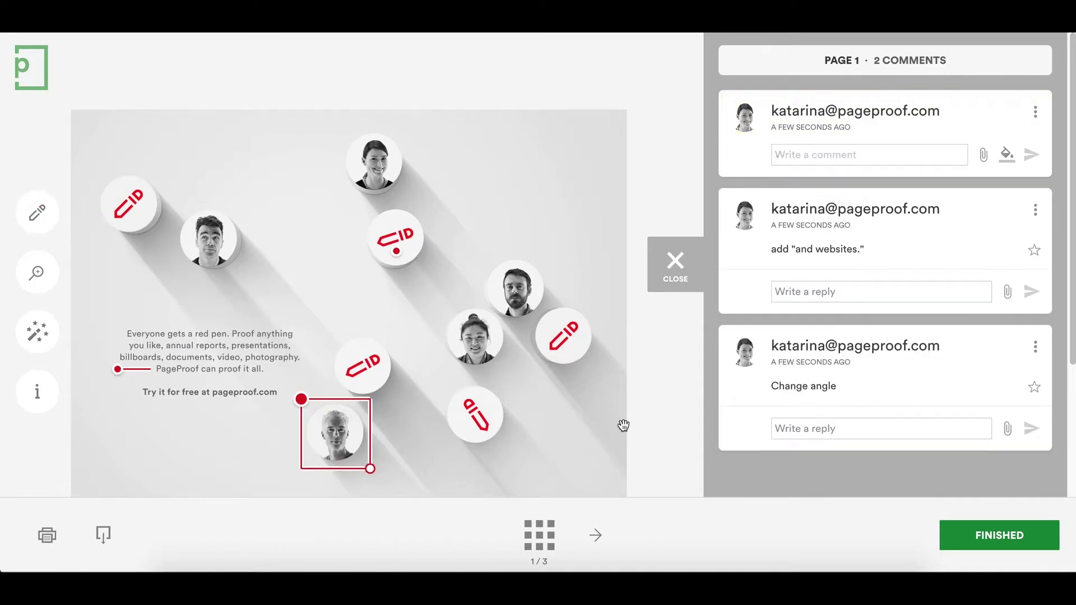
type("change to smiling image")
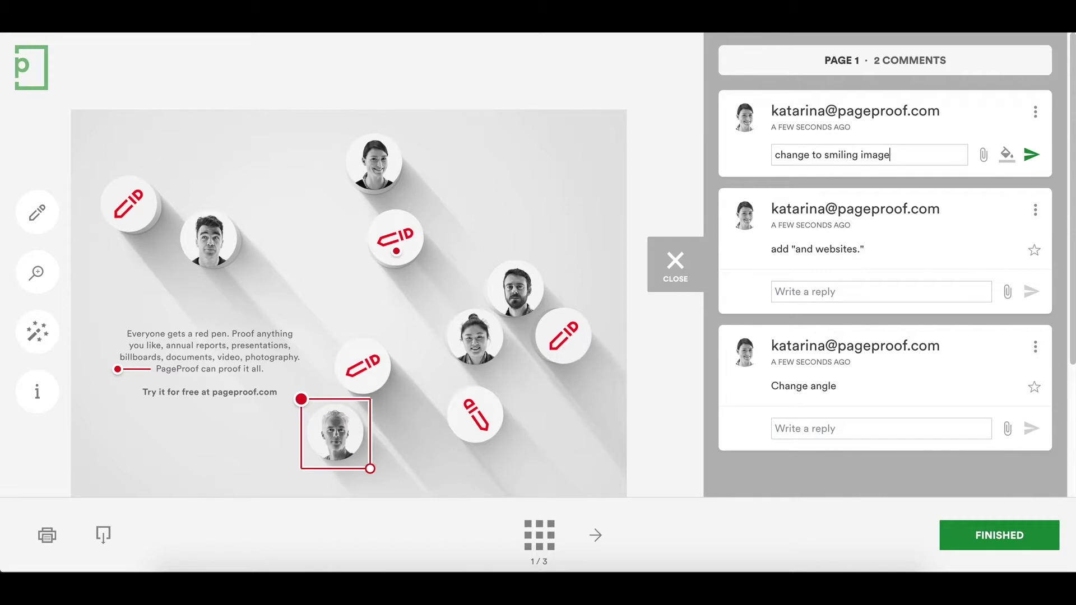
type(". See attached.")
- Attach the Smiling image file to the drafted comment and post it
left_click(982, 154)
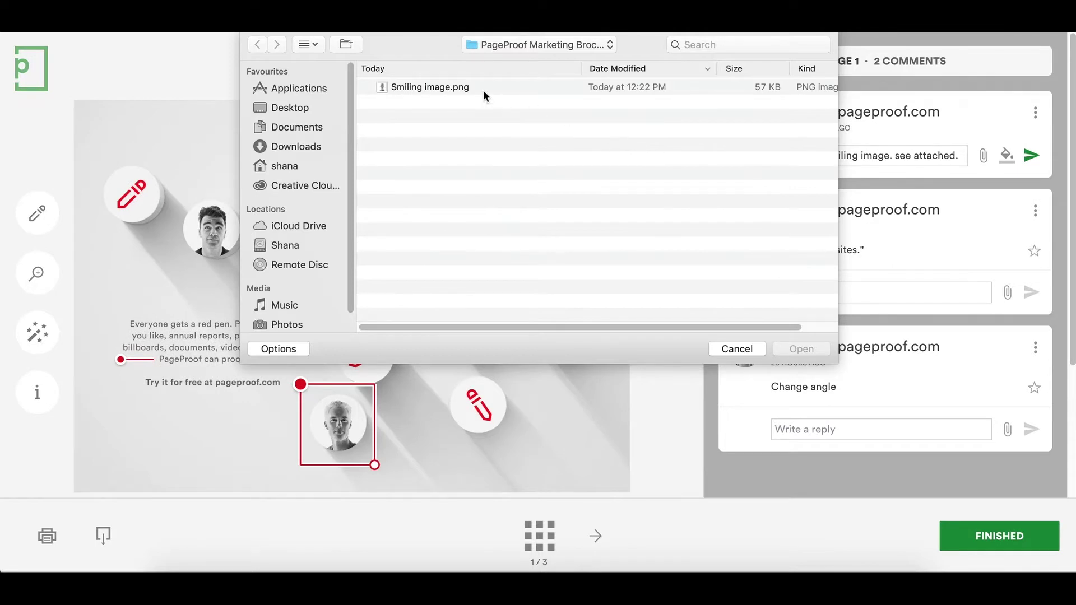
left_click(483, 89)
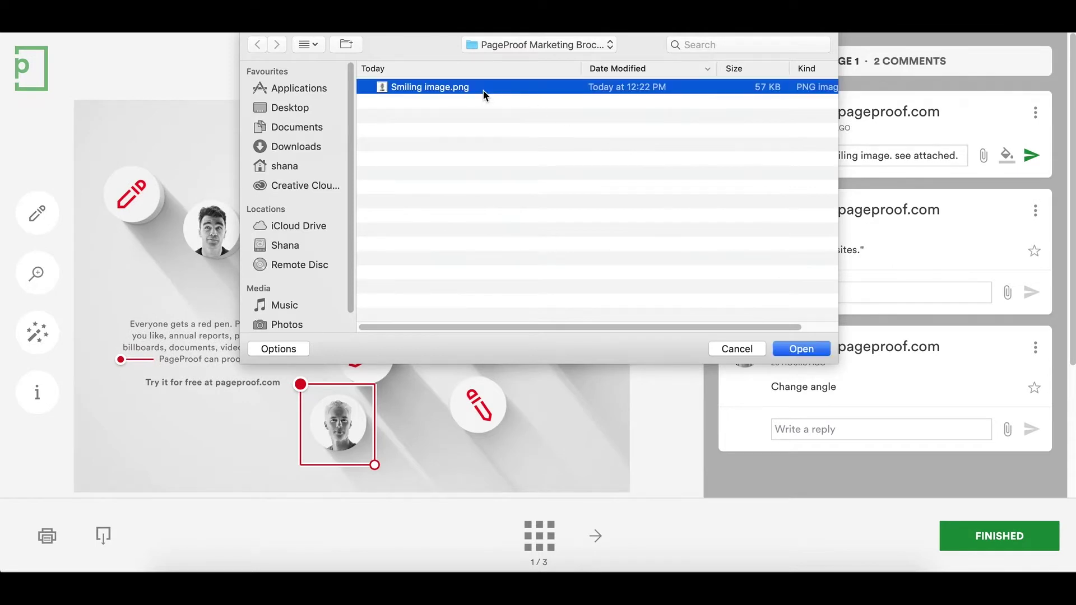
left_click(793, 348)
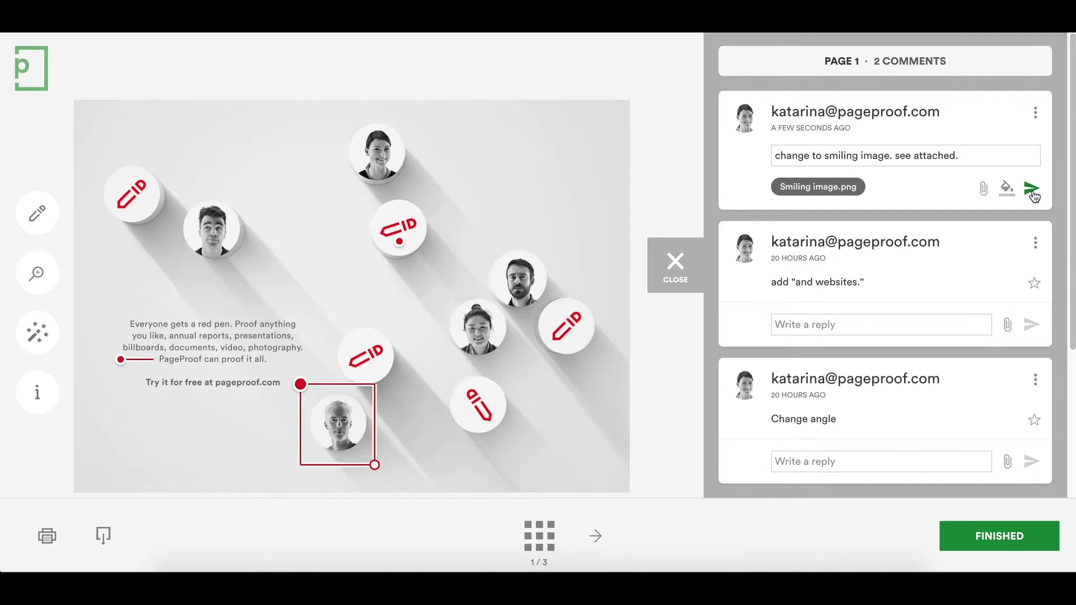
left_click(1031, 189)
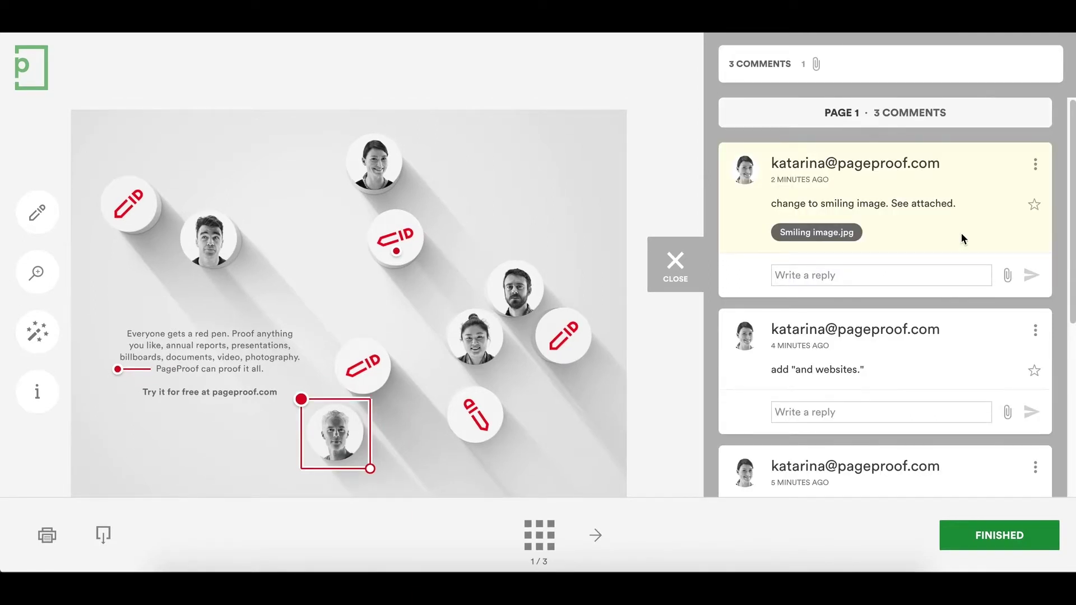
- Edit the first comment to make the word 'smiling' bold
left_click(1035, 165)
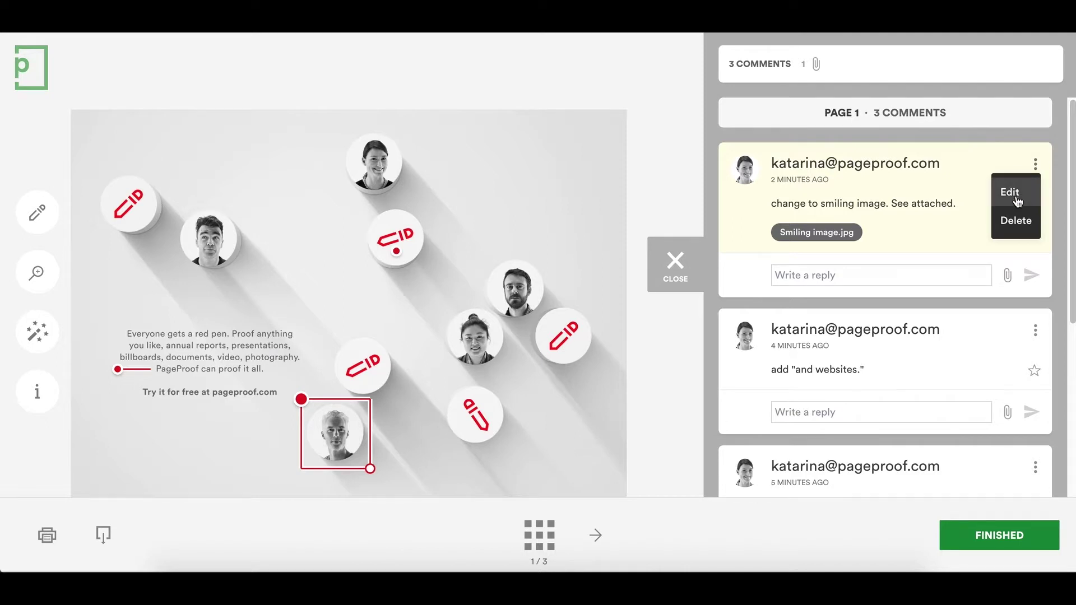
left_click(1017, 197)
double_click(844, 208)
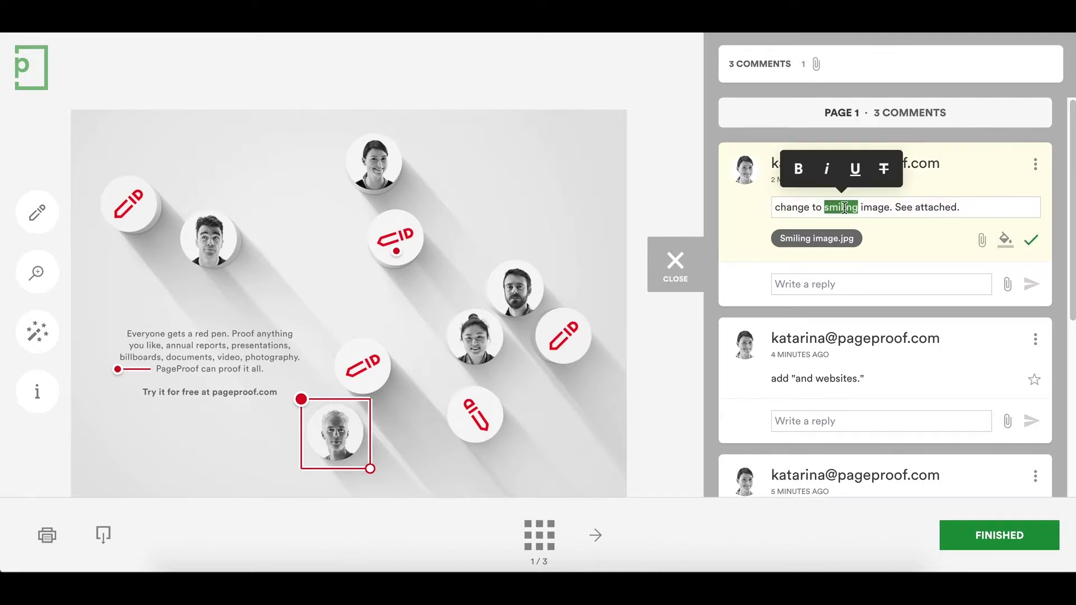
left_click(799, 169)
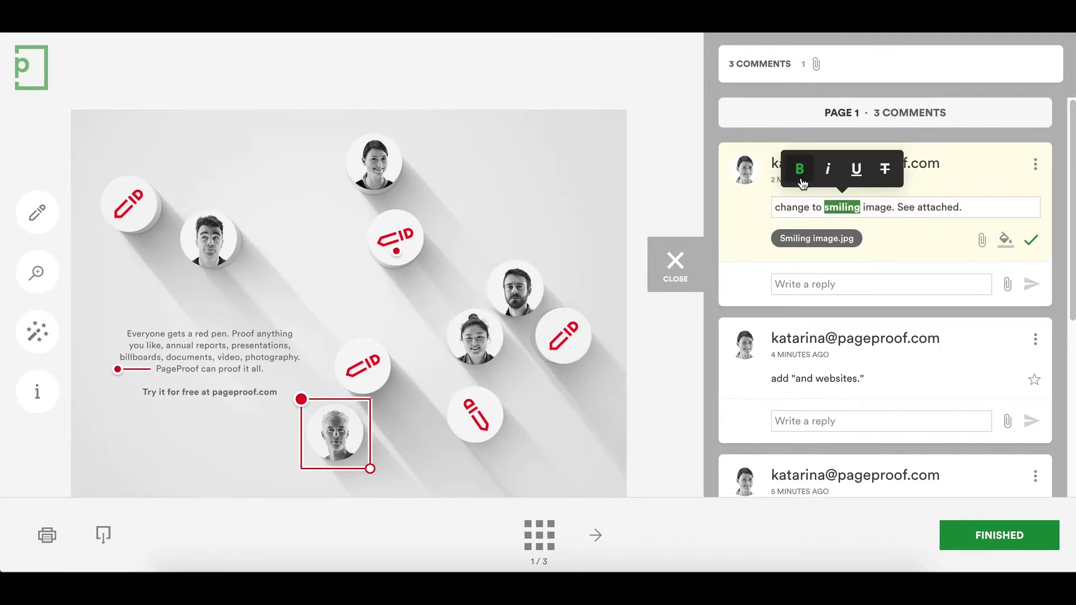
left_click(1031, 240)
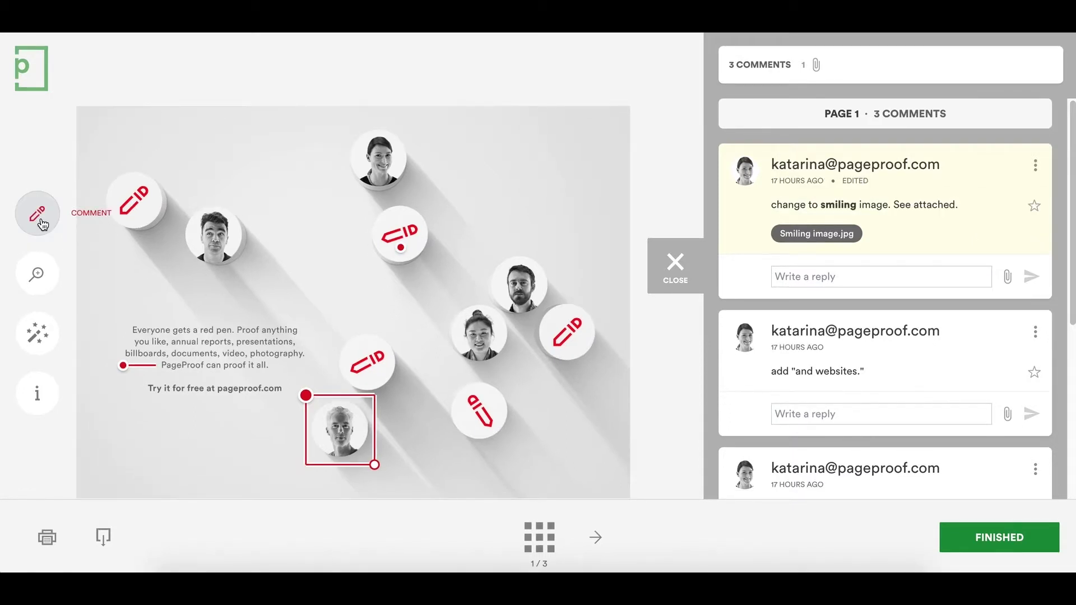
- Post a new pinned comment mentioning a reviewer: 'what do you think?'
left_click(37, 213)
left_click(274, 186)
type("@")
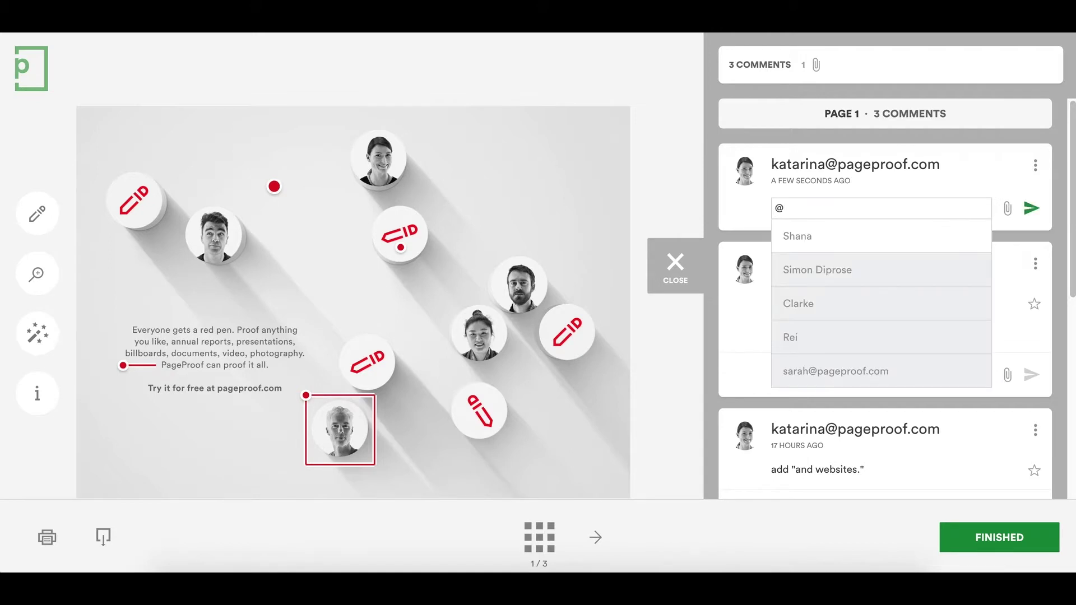
key("Down")
key("Return")
type("what do you th")
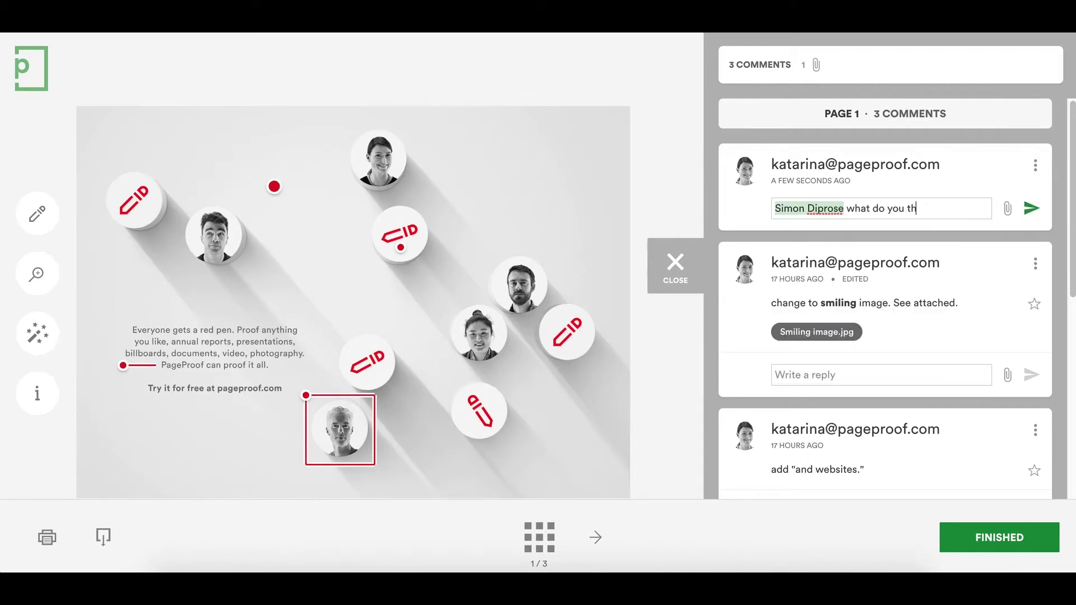
type("ink?")
left_click(1032, 208)
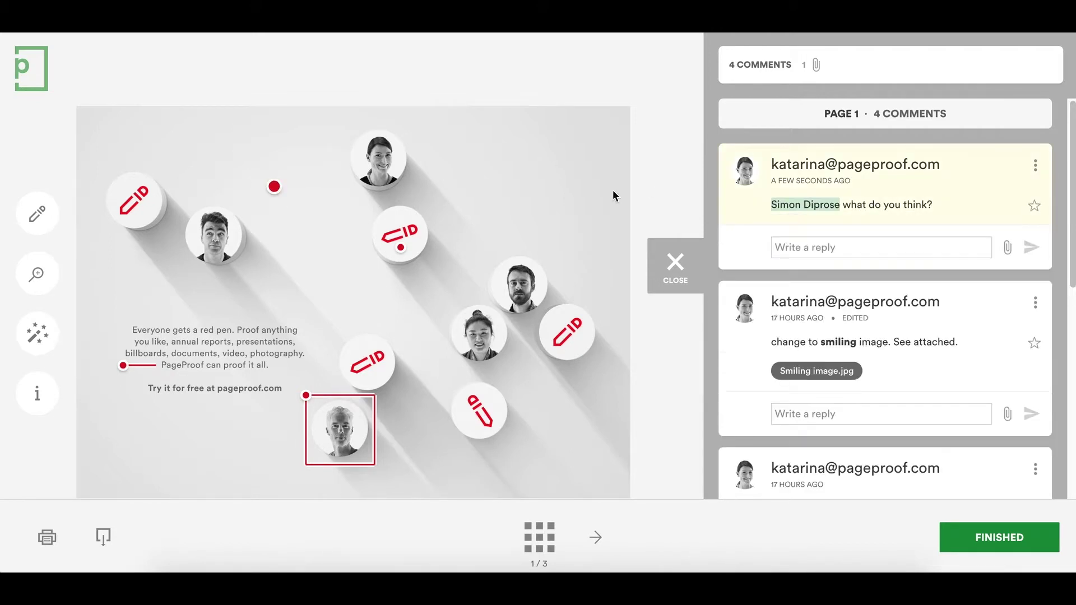
- Rotate the proof a full circle until it is upright again
left_click(37, 273)
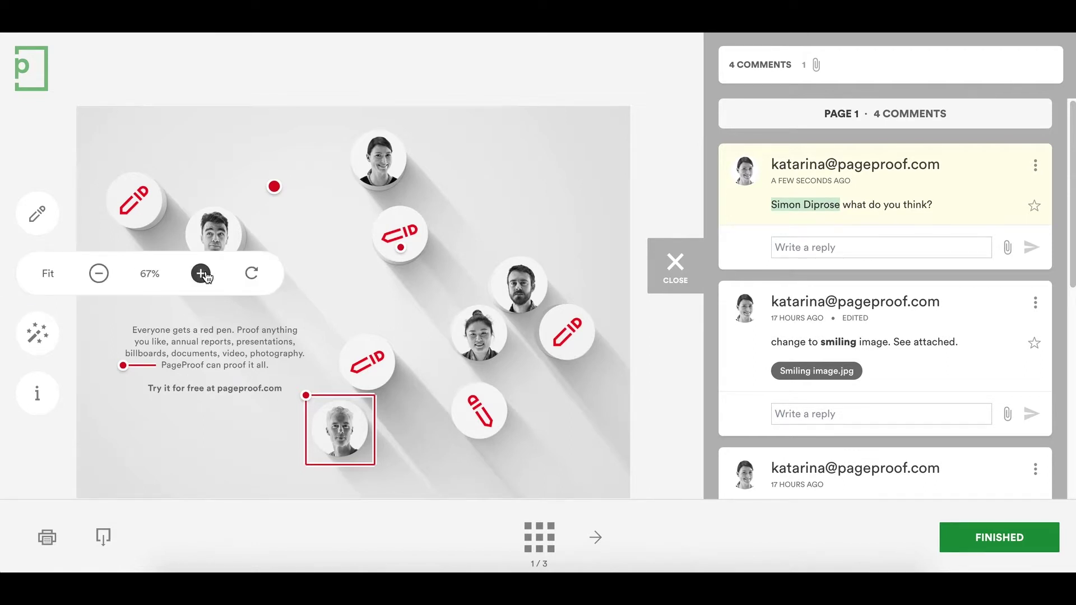
left_click(251, 274)
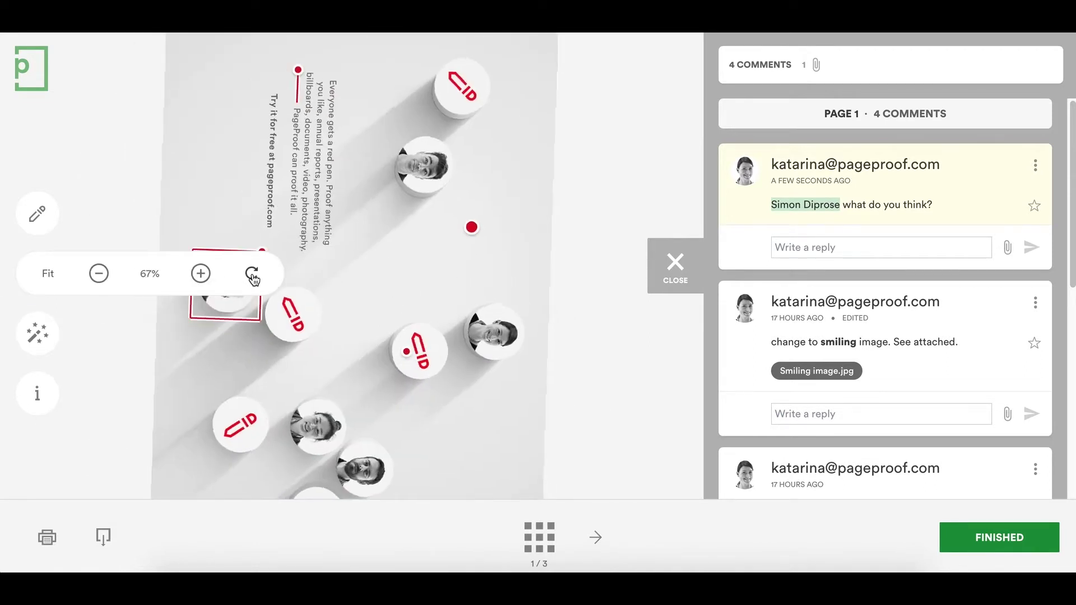
left_click(252, 275)
left_click(251, 275)
left_click(251, 274)
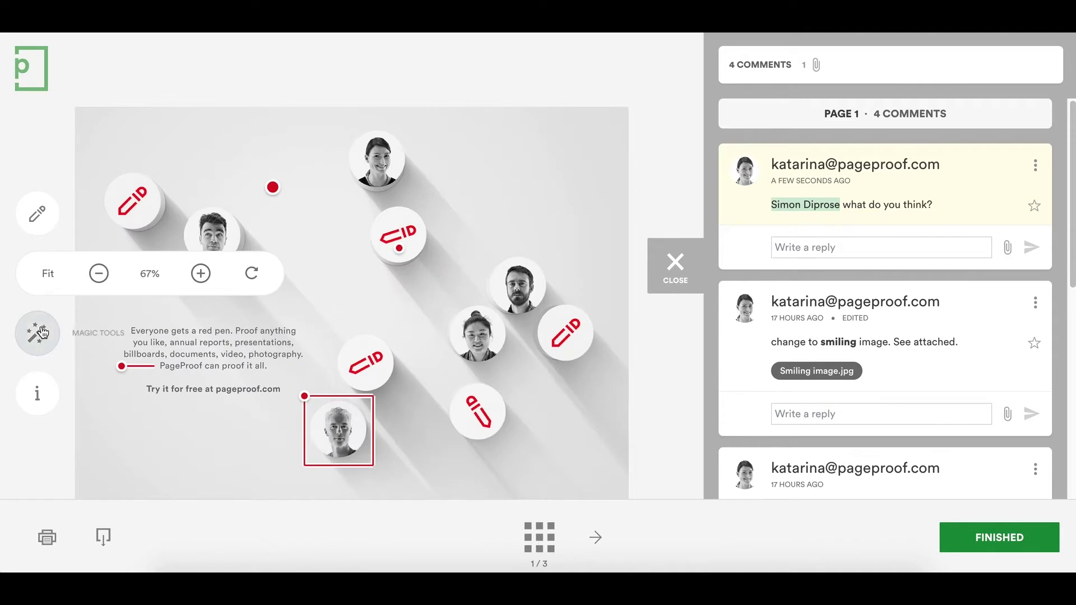
left_click(44, 332)
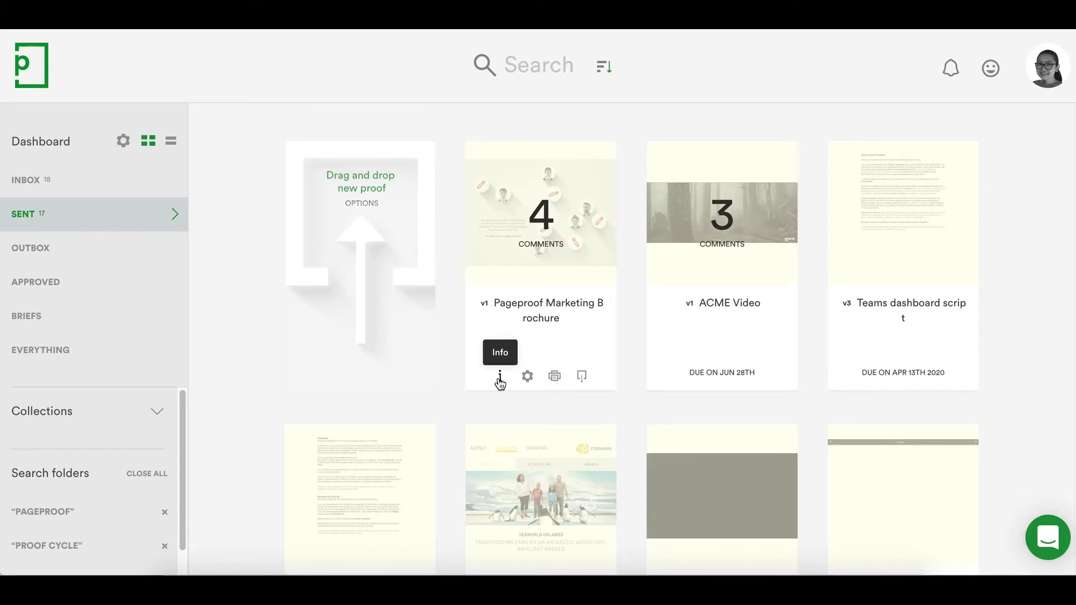
- In the brochure's proof info, nudge the second Marketing reviewer
left_click(500, 376)
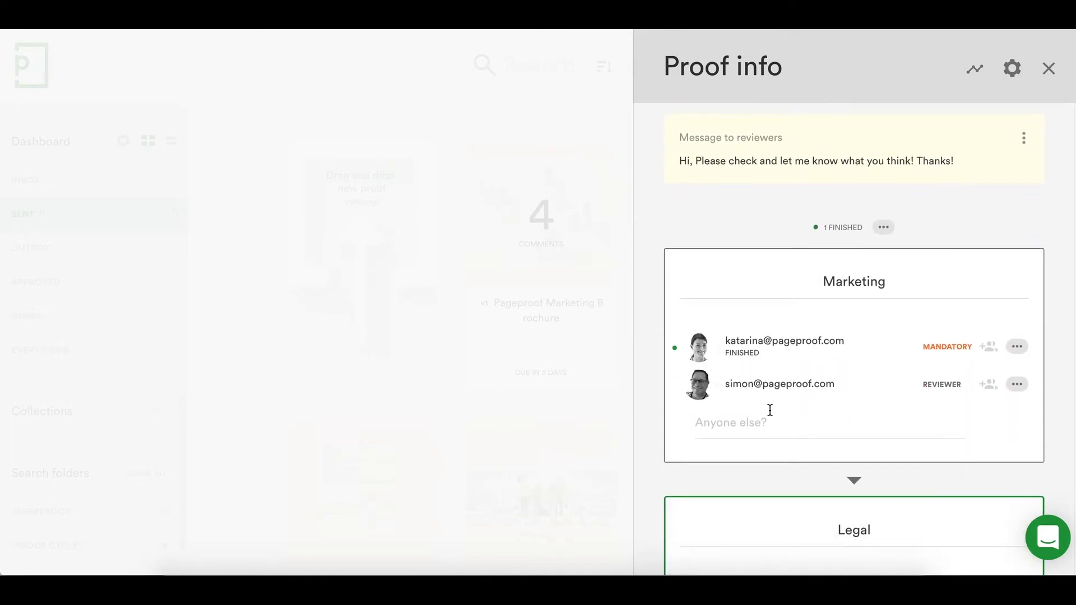
left_click(1017, 384)
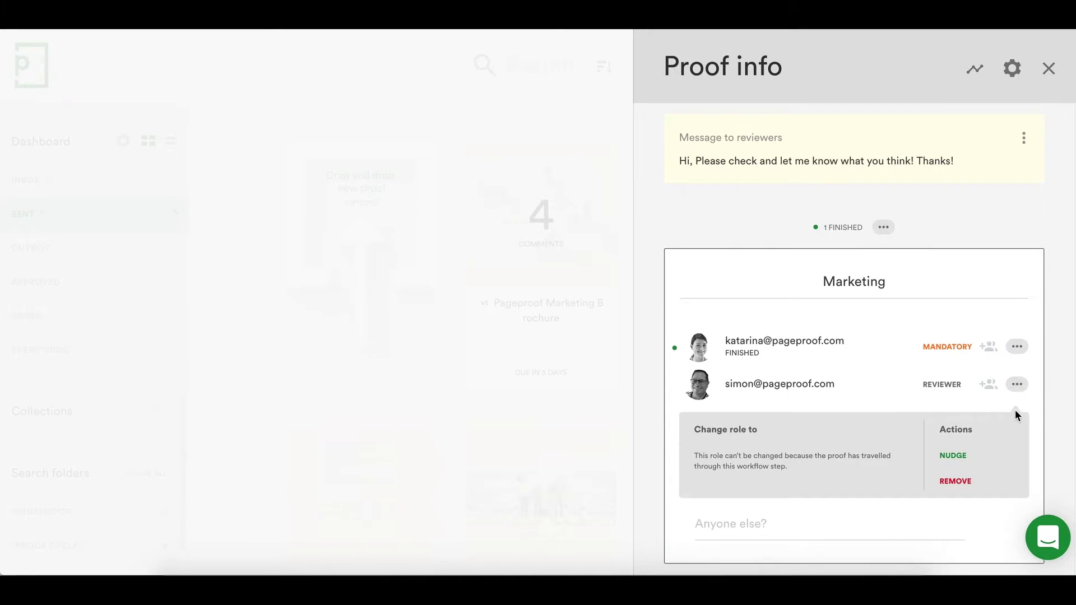
left_click(1005, 462)
- Skip the mandatory reviewer in the Legal step
scroll(1005, 463, "down", 3)
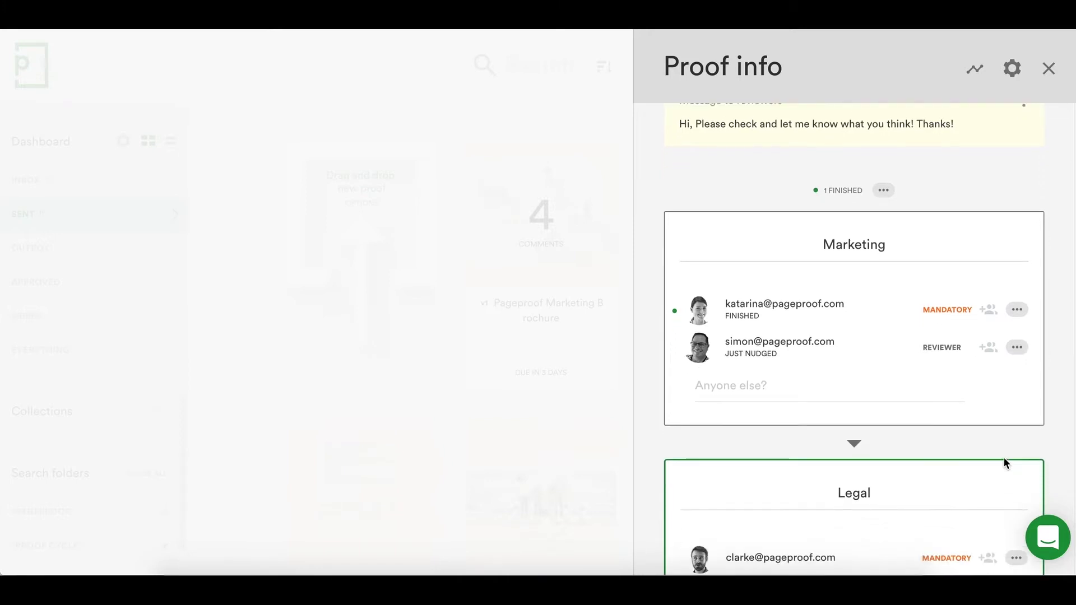
scroll(1004, 463, "down", 1)
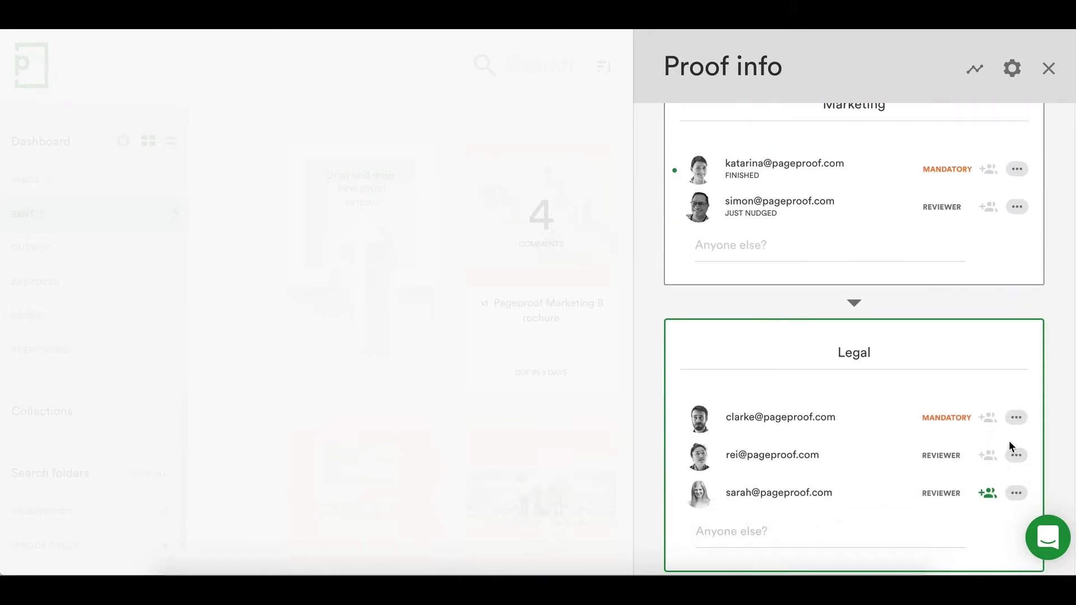
left_click(1017, 425)
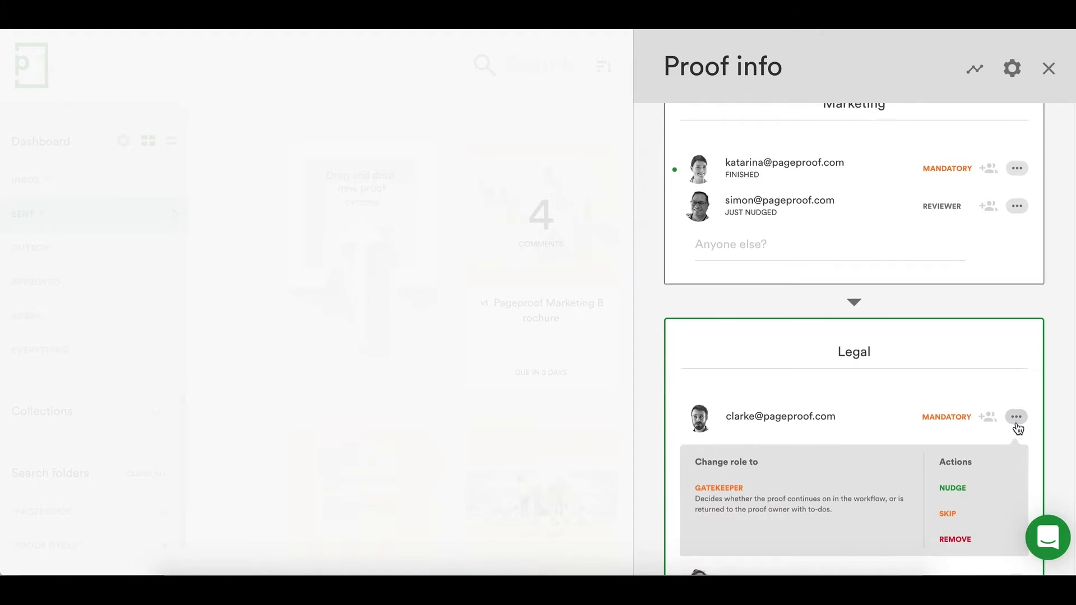
scroll(1018, 426, "down", 1)
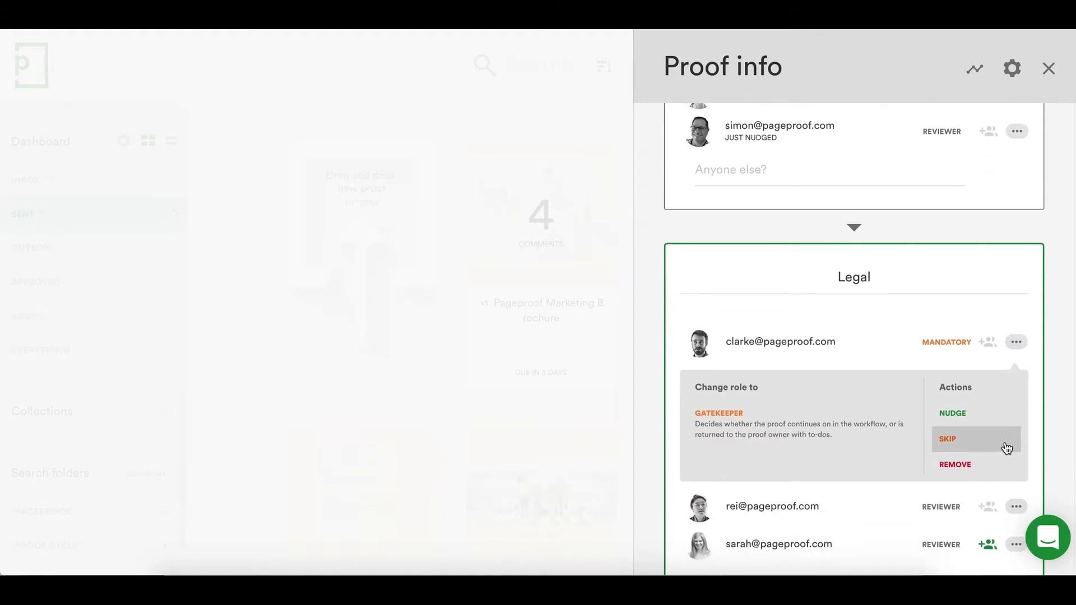
left_click(1006, 448)
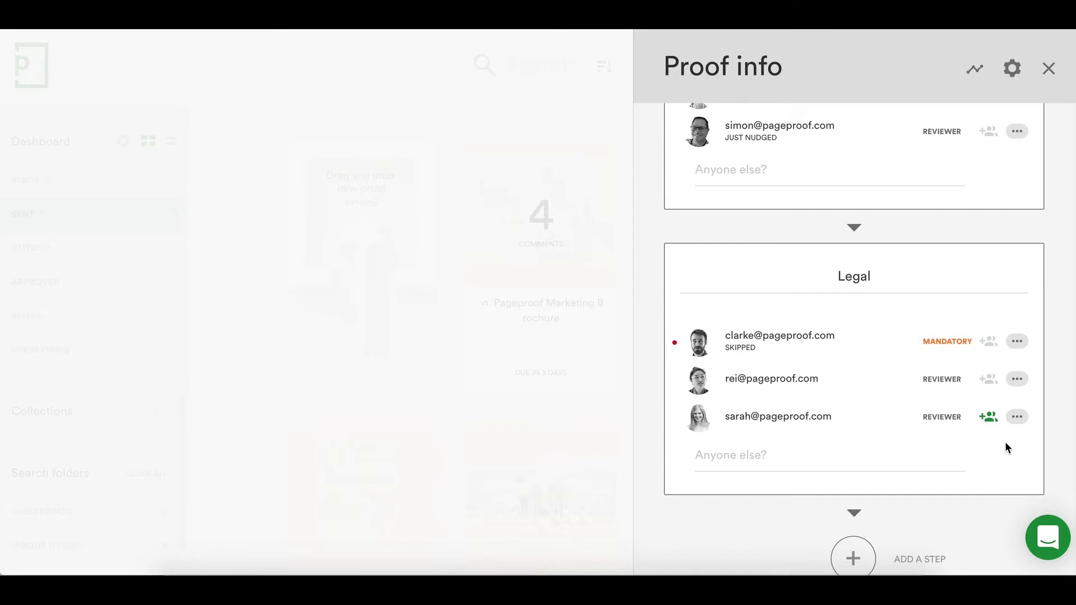
scroll(1004, 447, "up", 4)
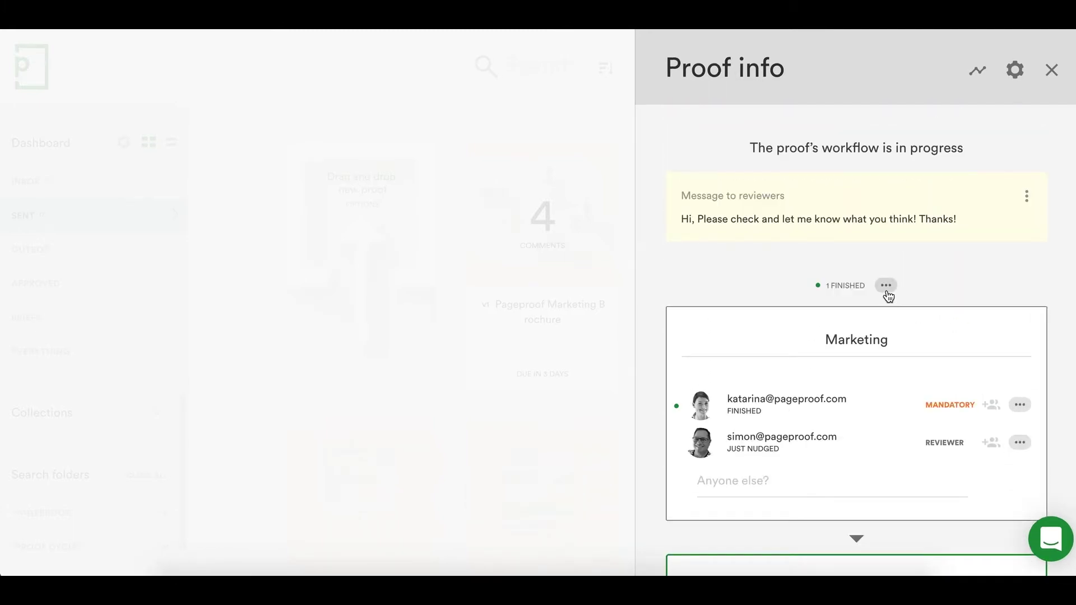
- Lock the brochure proof, confirming, so other reviewers lose the red pen
left_click(886, 287)
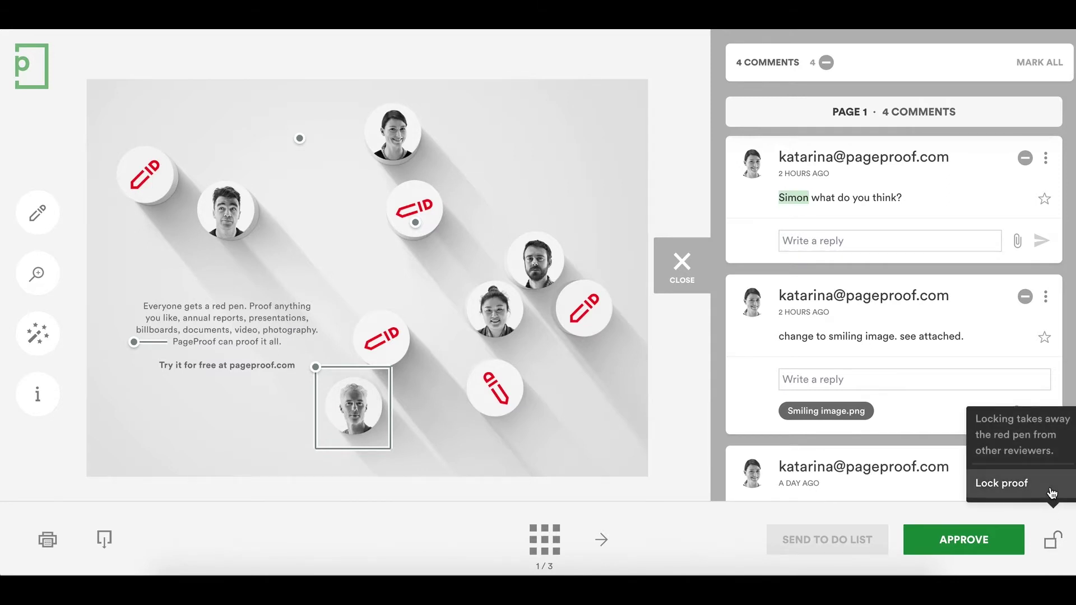
left_click(1052, 485)
left_click(1052, 486)
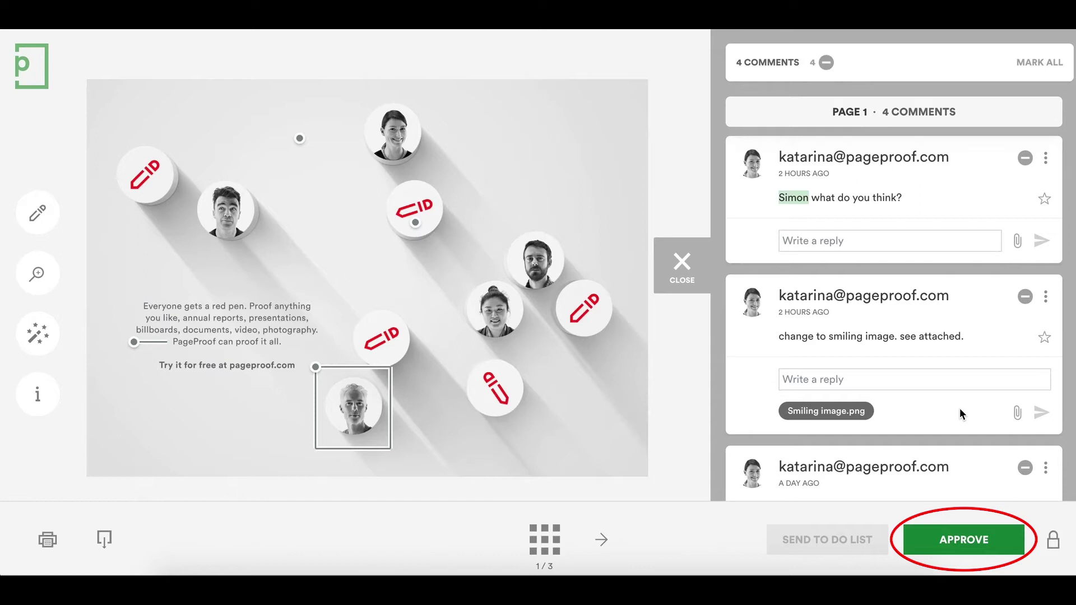
scroll(977, 358, "down", 1)
- Mark the smiling-image and 'add "and websites."' comments as to-dos
left_click(1025, 240)
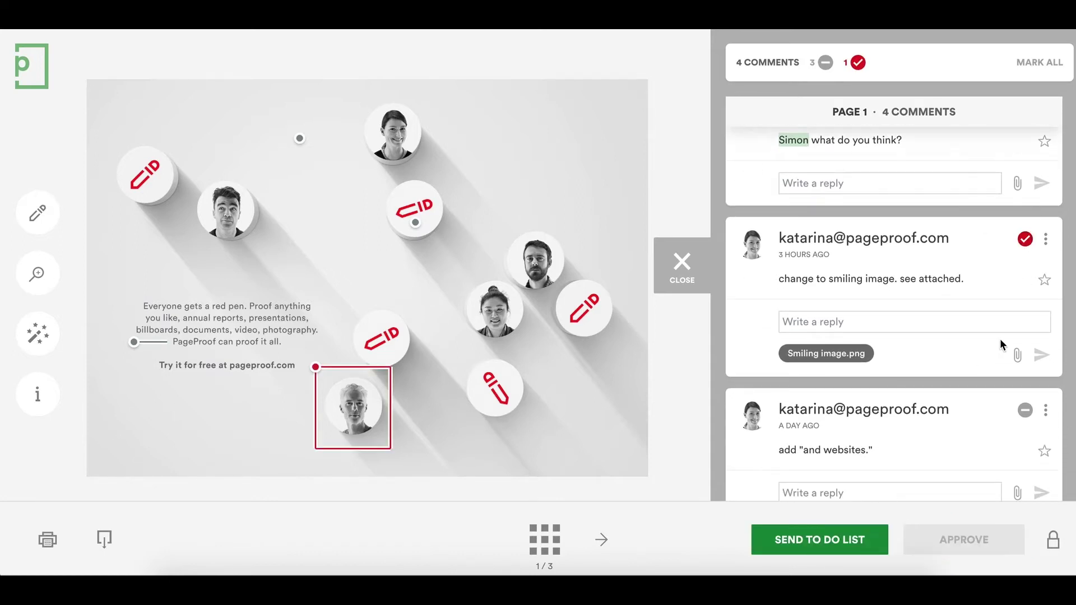
scroll(999, 338, "down", 2)
left_click(1024, 305)
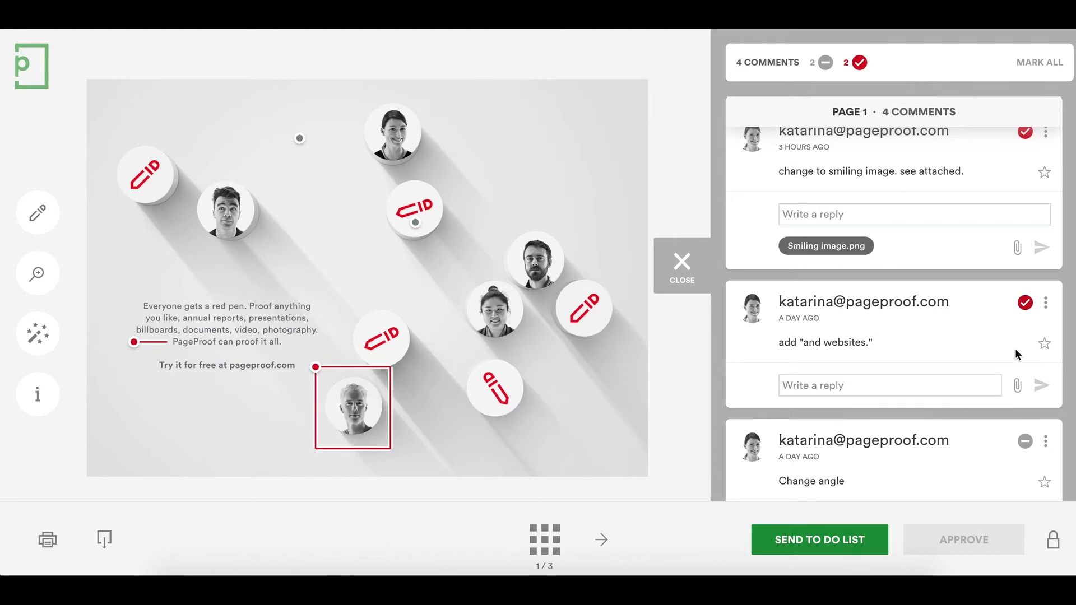
scroll(1014, 348, "down", 2)
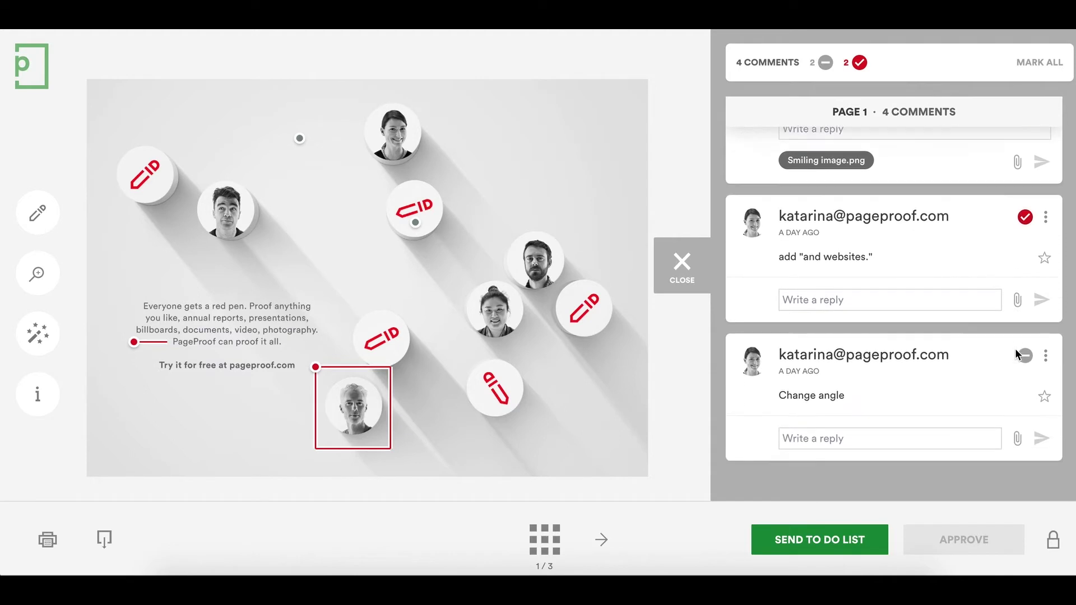
- Edit the Change angle comment to add 'to this one attached.' with red pen.jpg attached
left_click(1046, 355)
left_click(1038, 386)
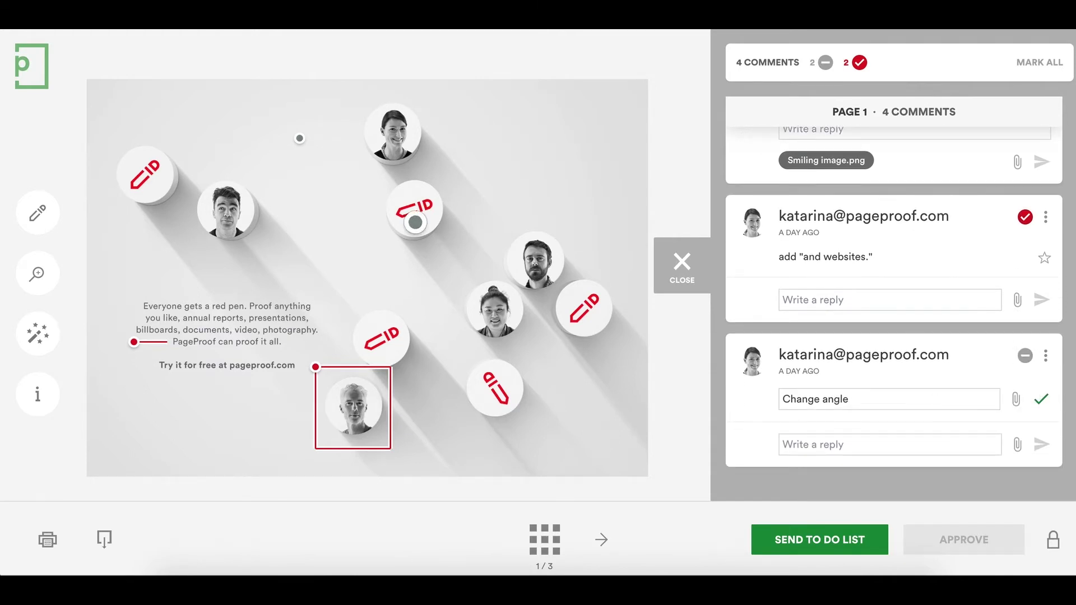
type("to this one attached.")
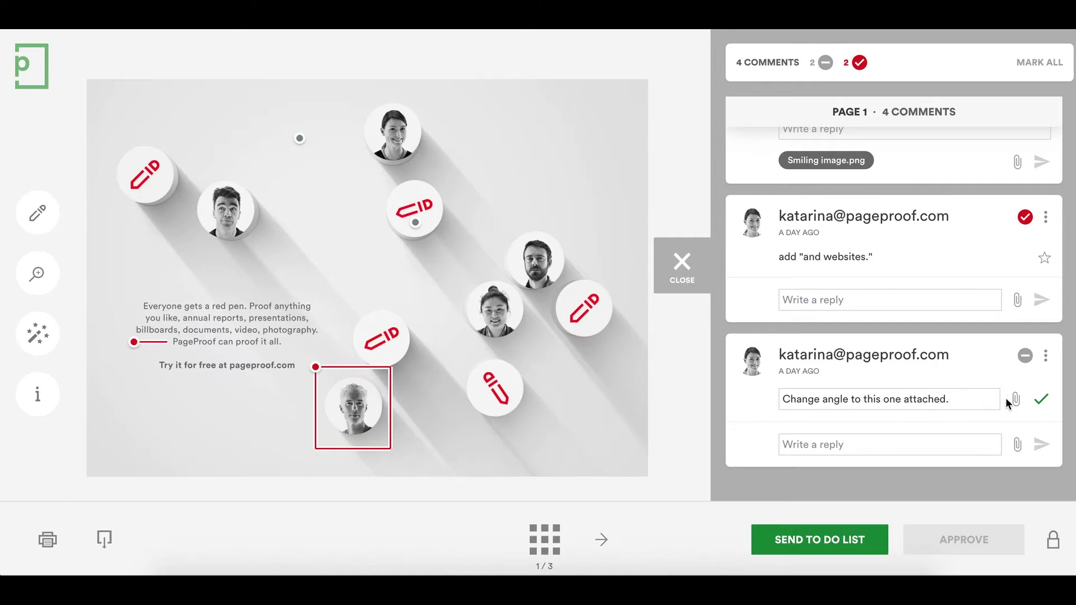
left_click(1016, 399)
left_click(494, 101)
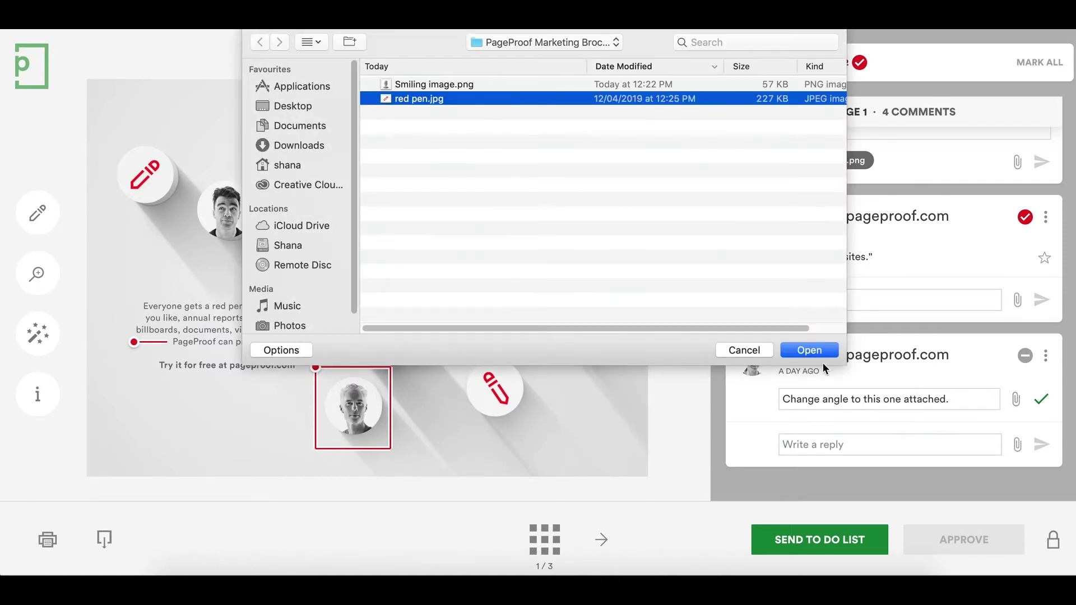
left_click(818, 353)
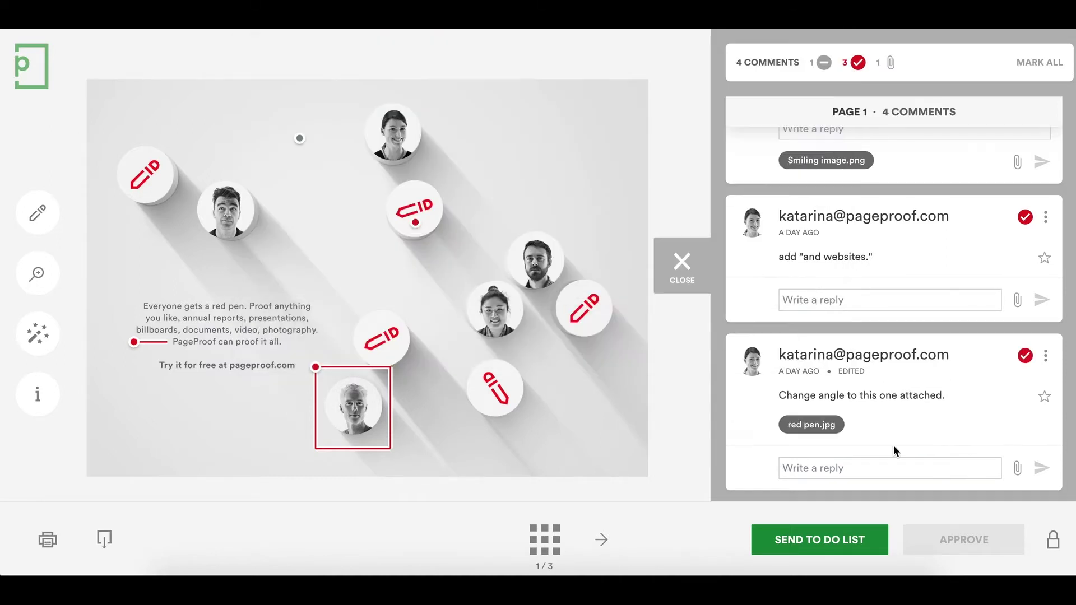
- Send the three to-dos with the note 'Just a few changes please. Thanks!'
left_click(868, 540)
type("Just a ")
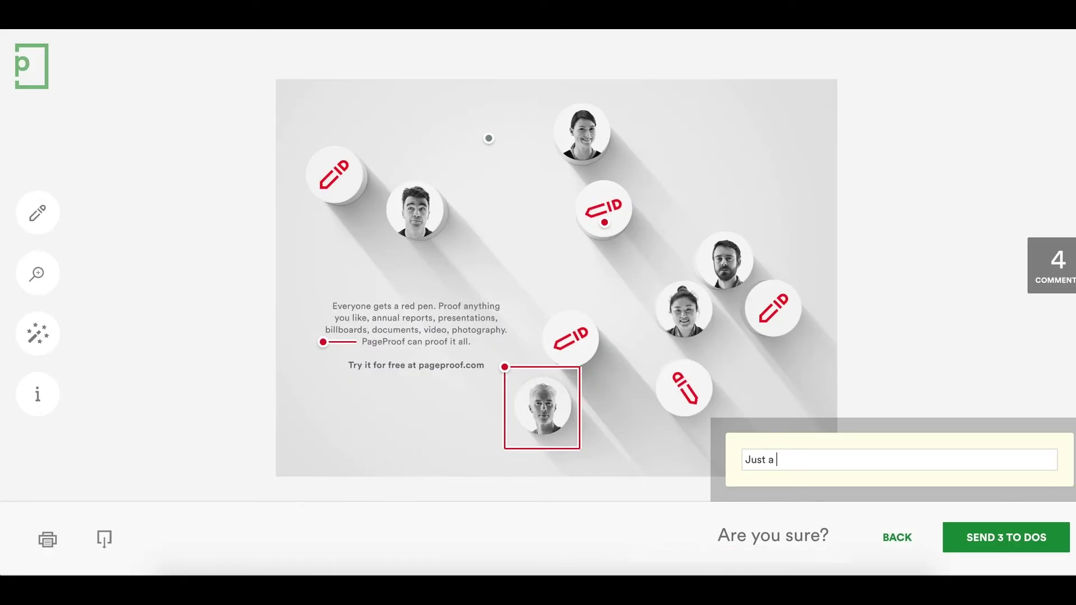
type("few changes please.")
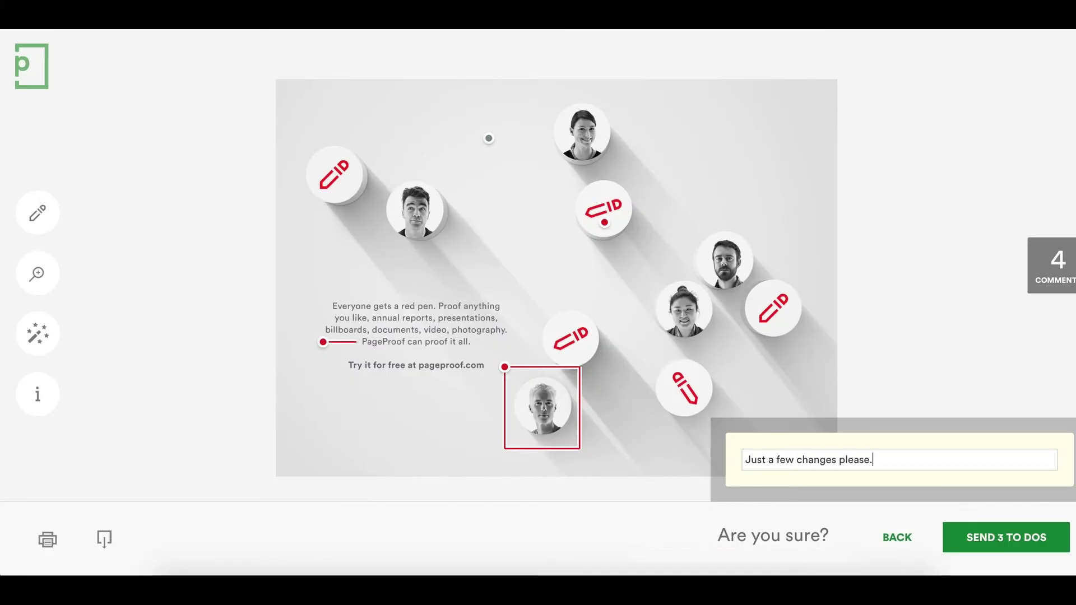
type(" Thanks!")
left_click(960, 541)
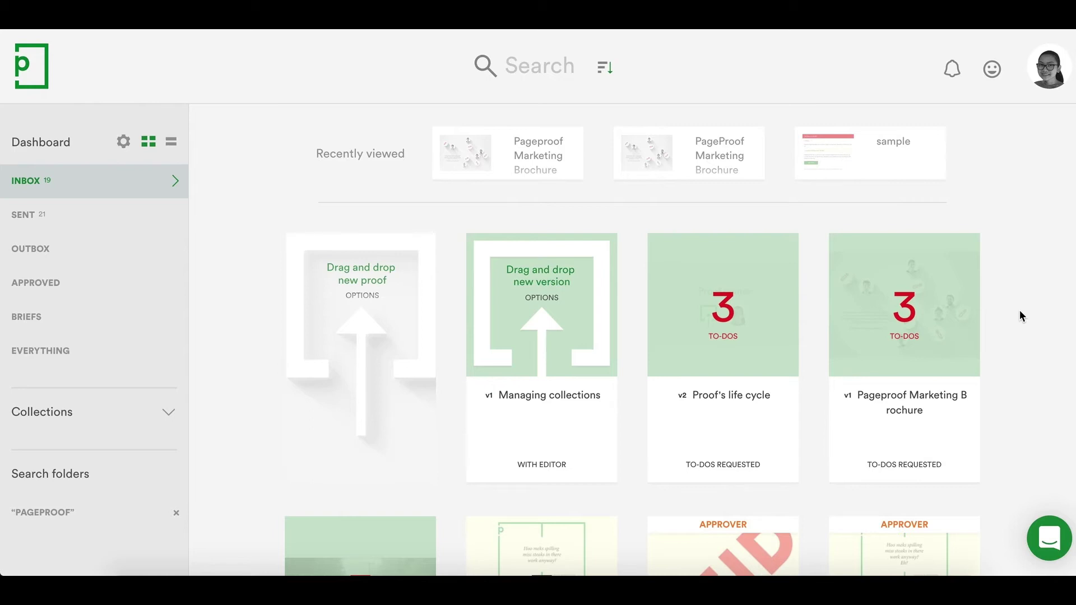
- Send the Marketing Brochure to-dos to the editor's email with 'Kindly help with the changes. Thanks!'
left_click(911, 421)
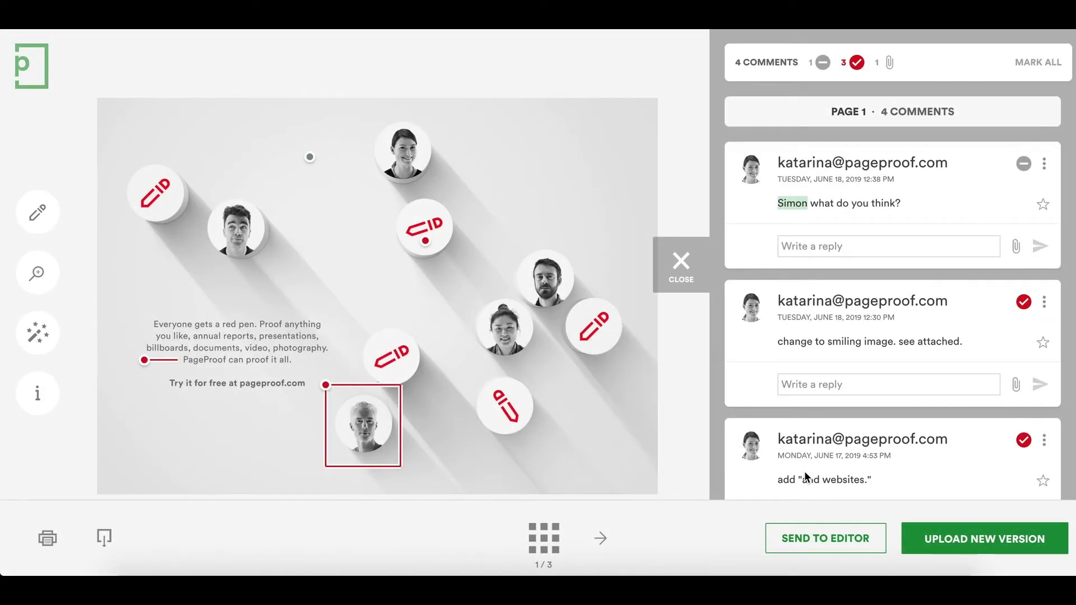
left_click(820, 552)
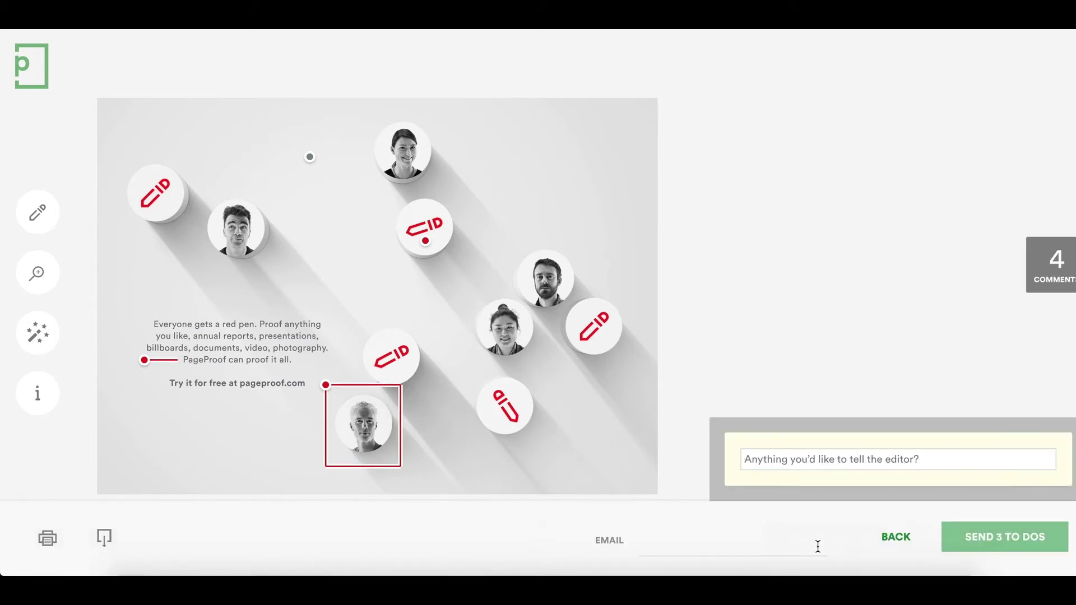
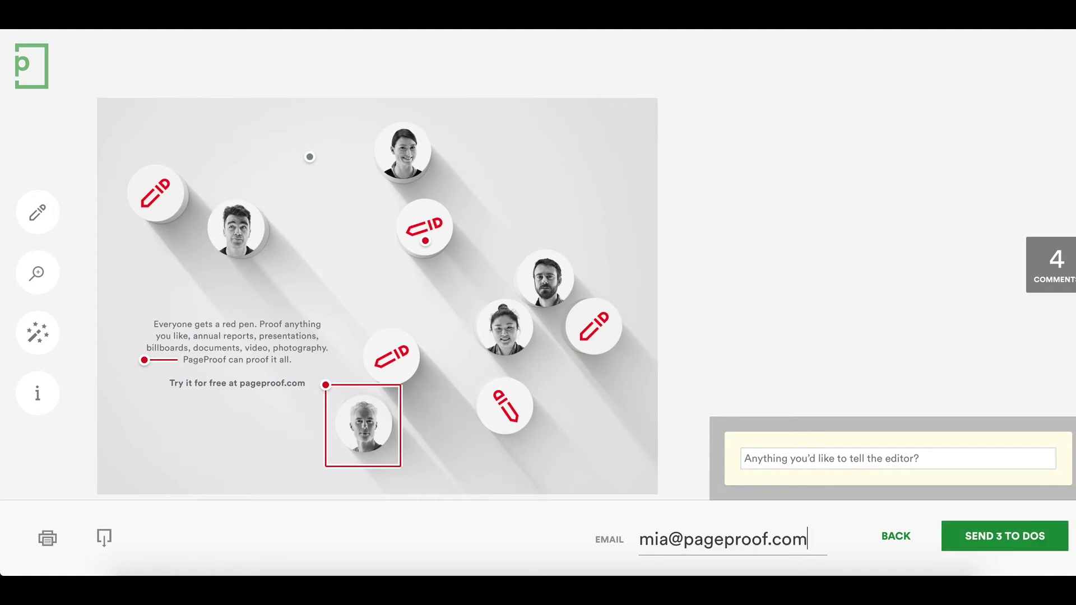
left_click(896, 459)
type("Kindly help with the changes. Thanks!")
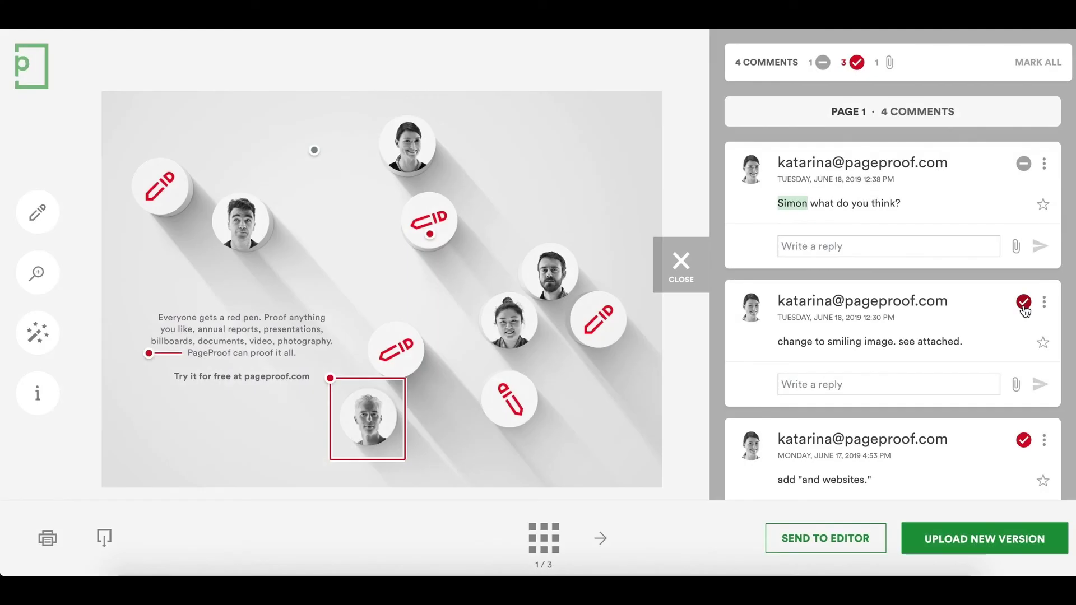
- Mark the smiling-image, 'and websites' and change-angle to-dos done, then upload Pageproof Marketing Brochure B.pdf as a new version
left_click(1023, 303)
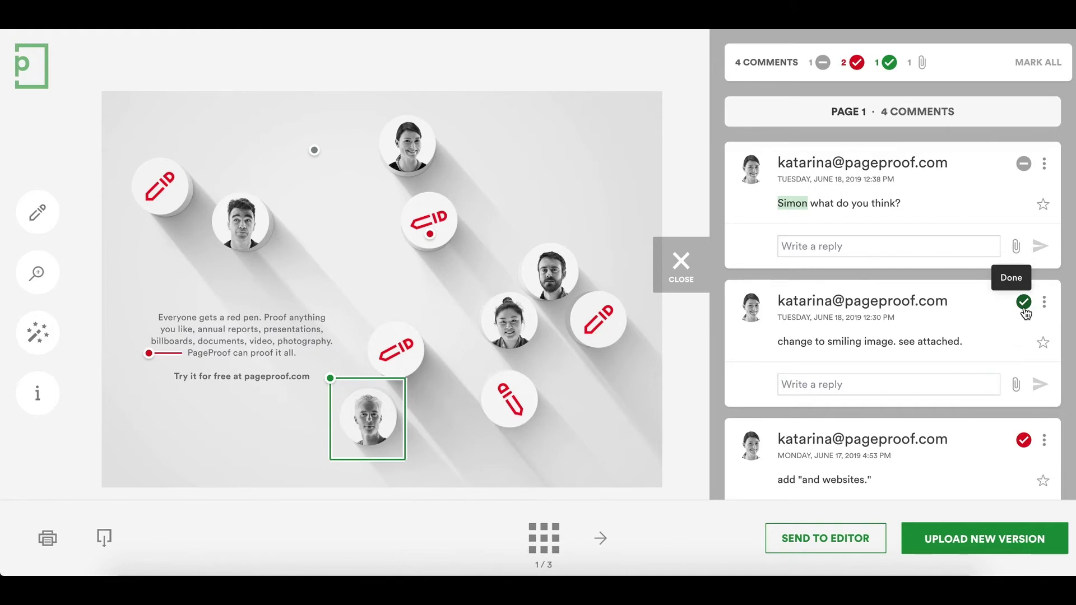
scroll(1025, 313, "down", 2)
left_click(1025, 313)
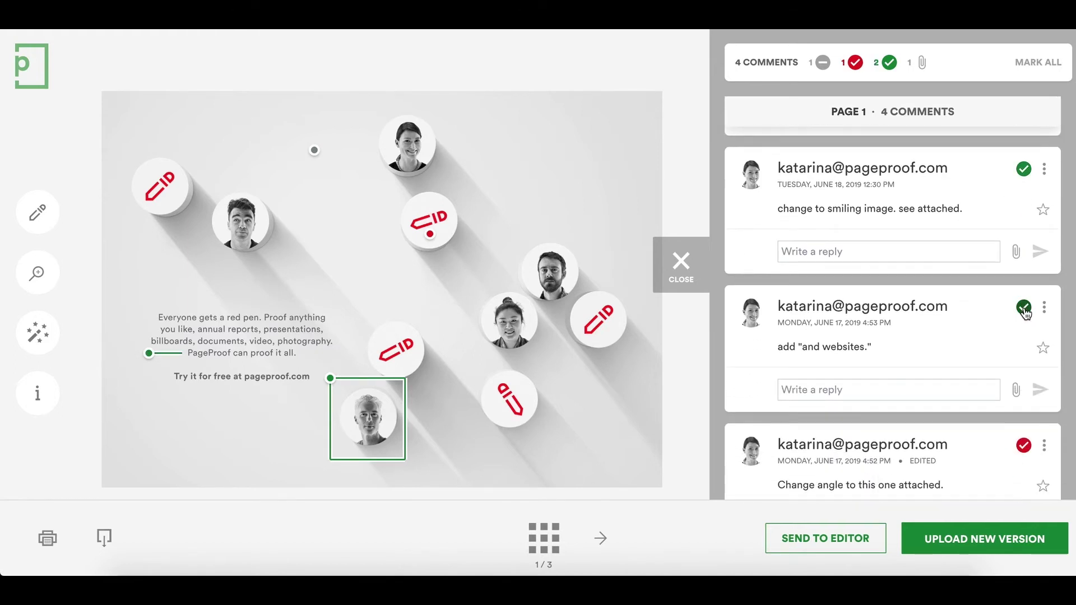
scroll(1025, 314, "down", 2)
left_click(1025, 321)
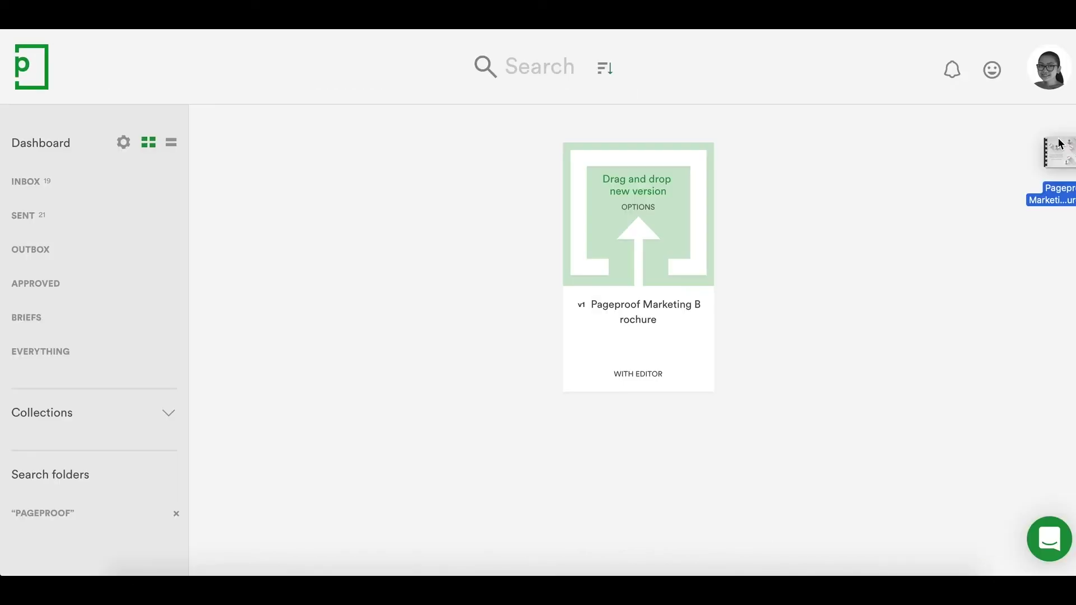
left_click_drag(1060, 147, 634, 193)
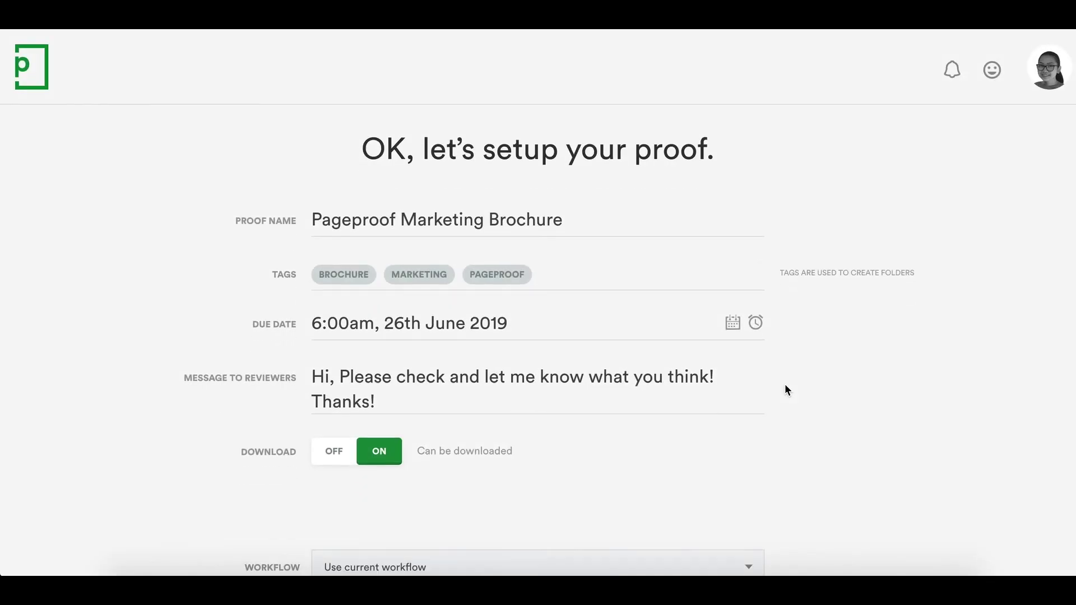
- For version 2, keep the current workflow and turn on Amend Workflow
scroll(785, 387, "down", 1)
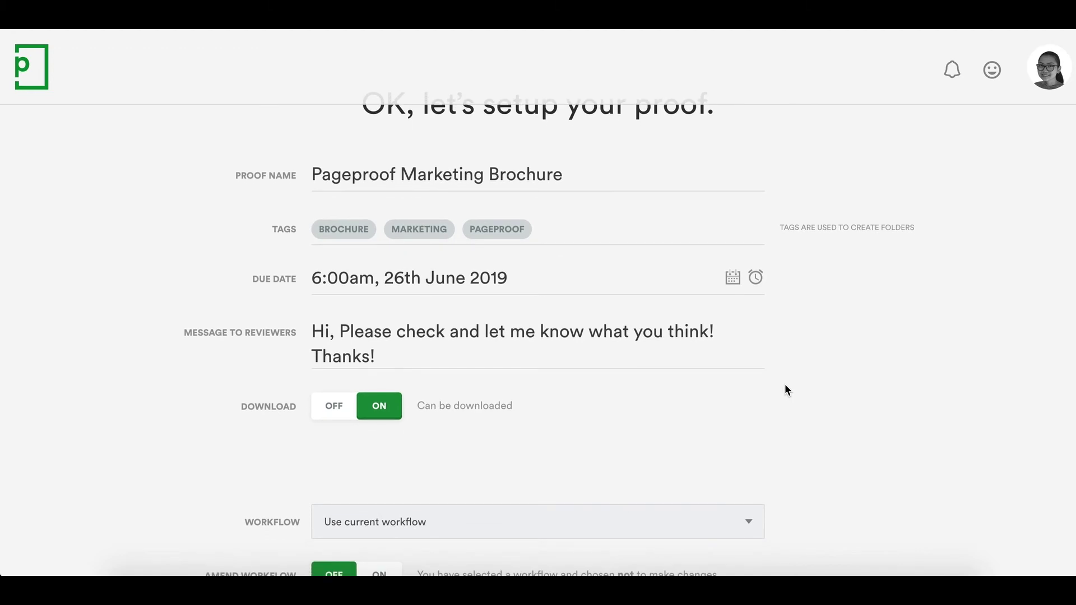
scroll(785, 386, "down", 3)
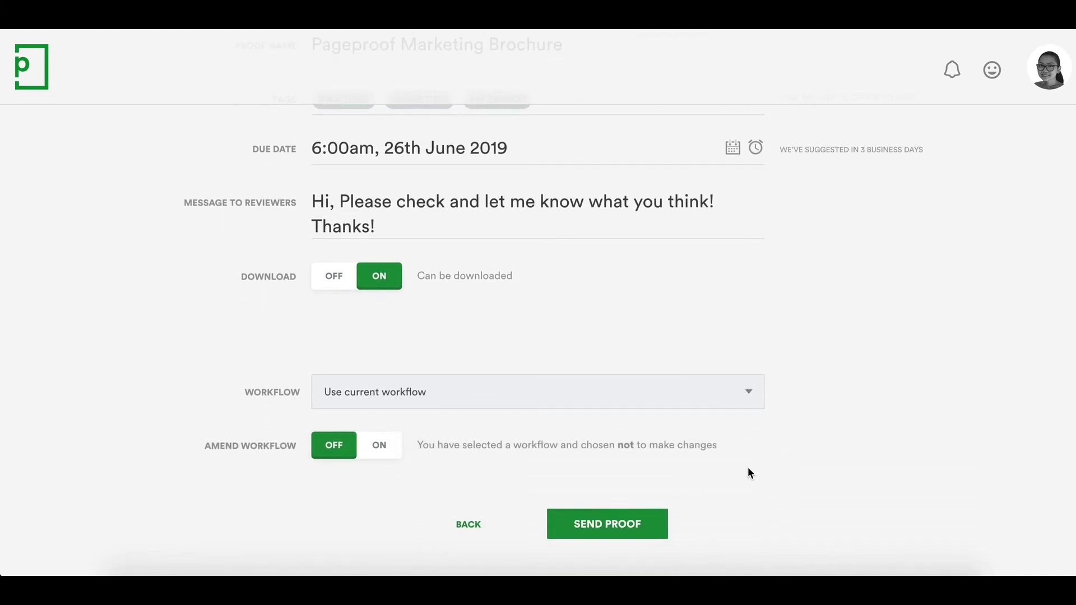
left_click(682, 408)
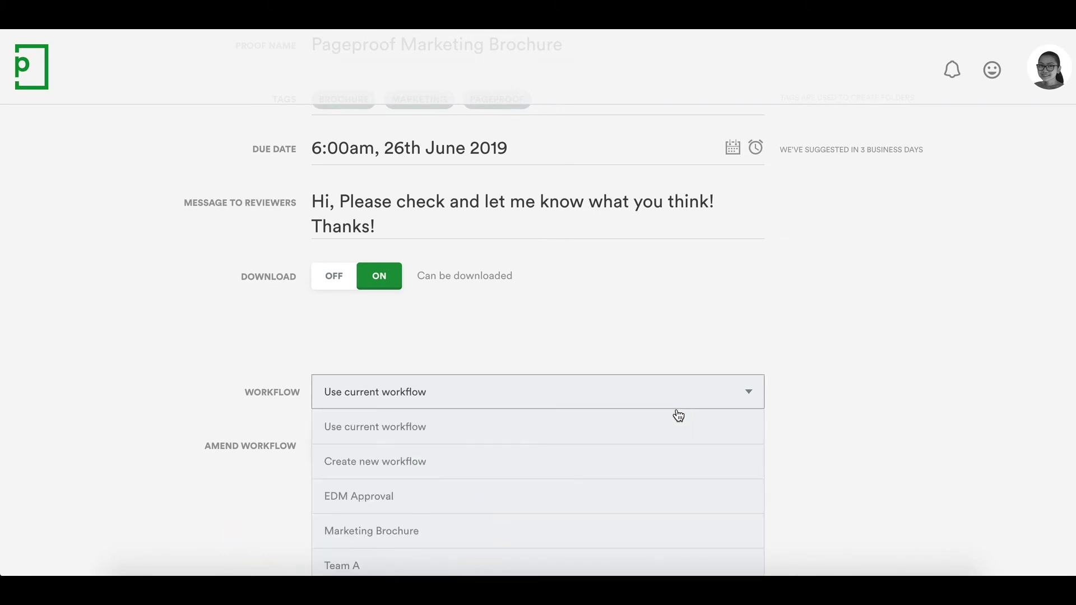
left_click(678, 415)
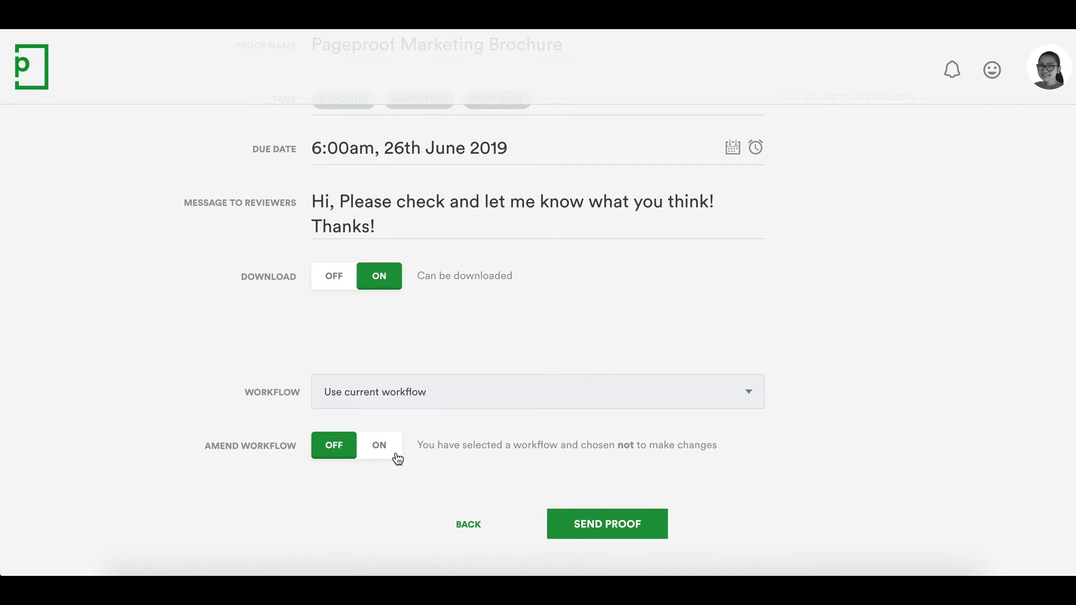
left_click(397, 459)
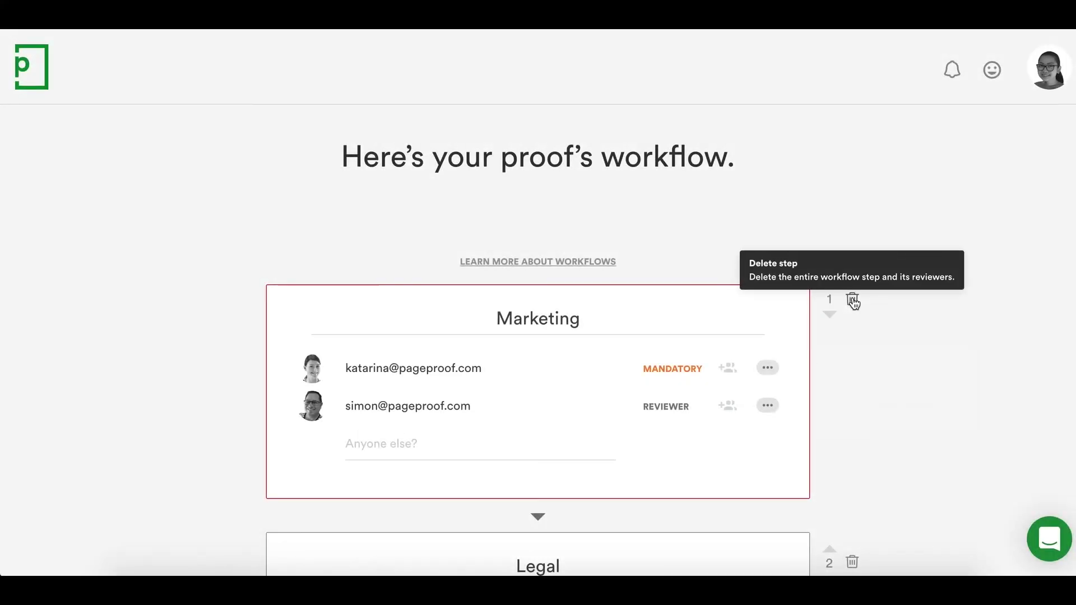
- Delete the Marketing and Legal review steps, leaving only the approver
left_click(853, 301)
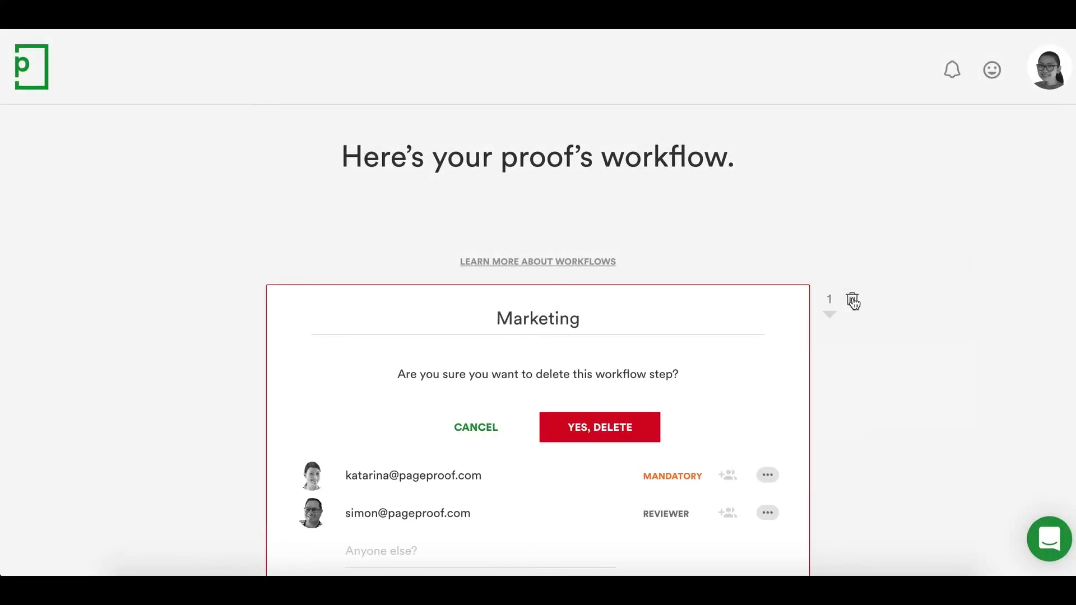
left_click(646, 438)
left_click(851, 315)
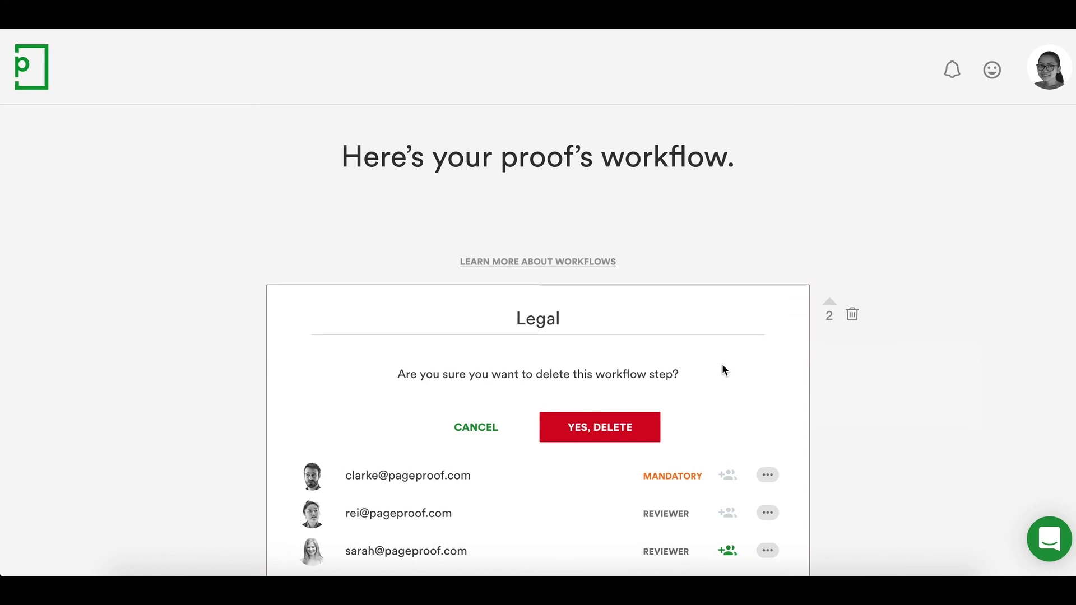
left_click(643, 438)
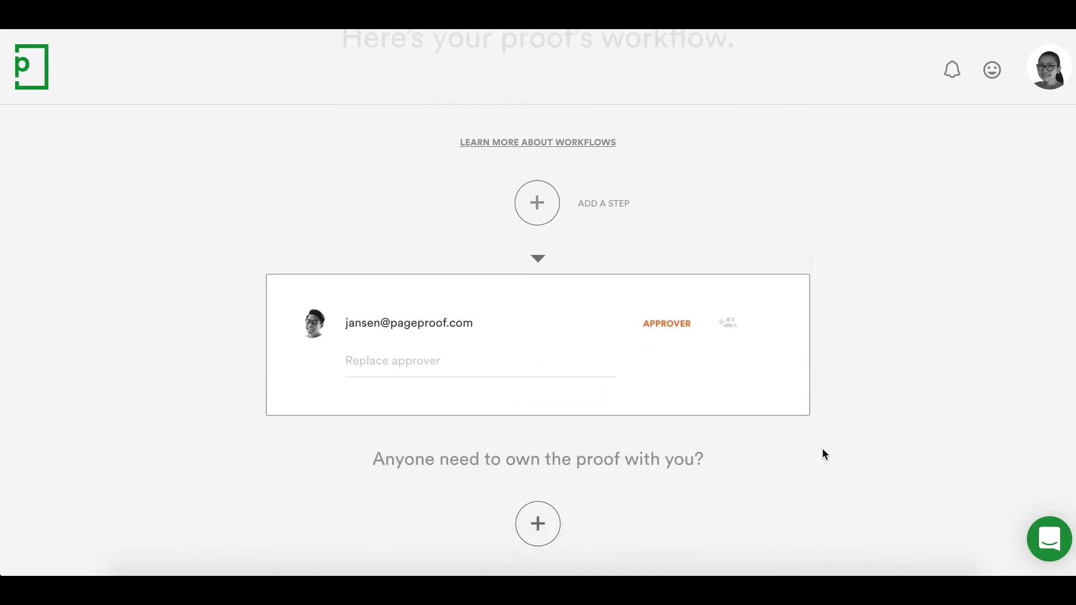
scroll(822, 455, "down", 1)
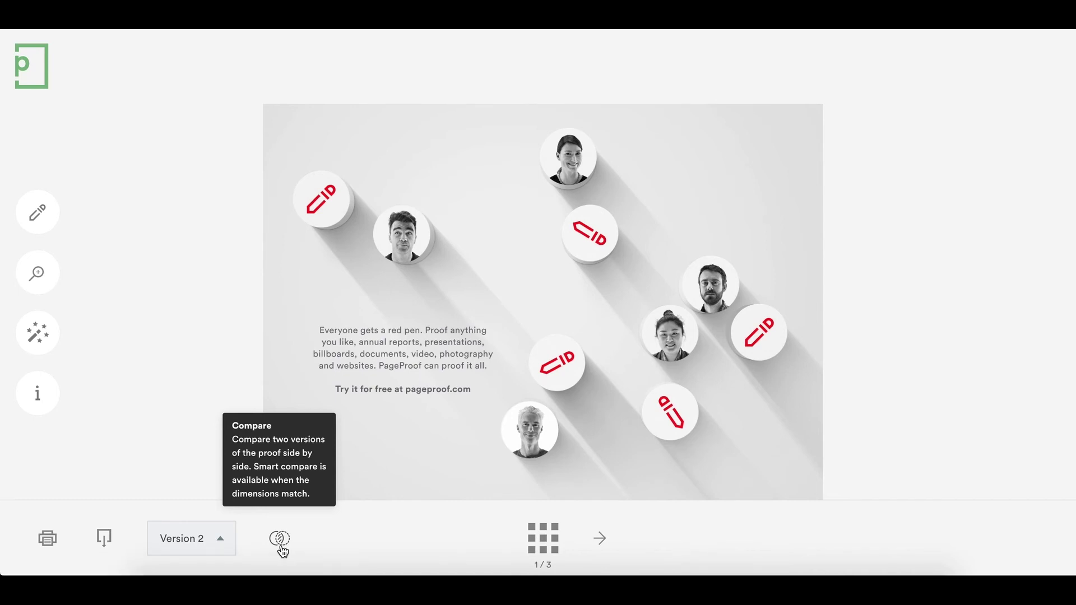
- Smart Compare versions 2 and 1, flicking between them and ending on version 1 with its markups
left_click(282, 548)
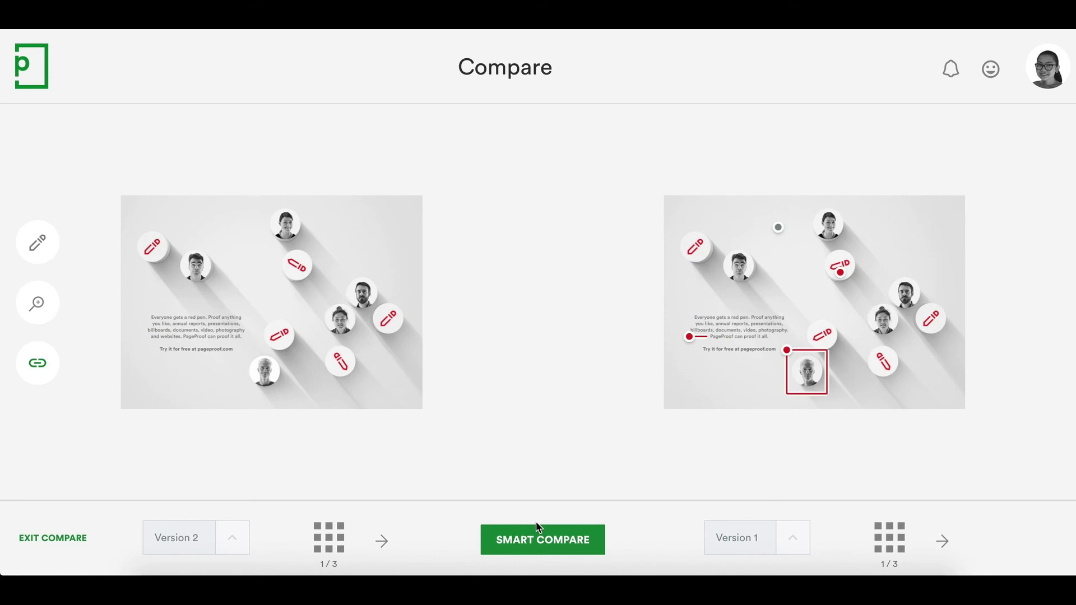
left_click(537, 553)
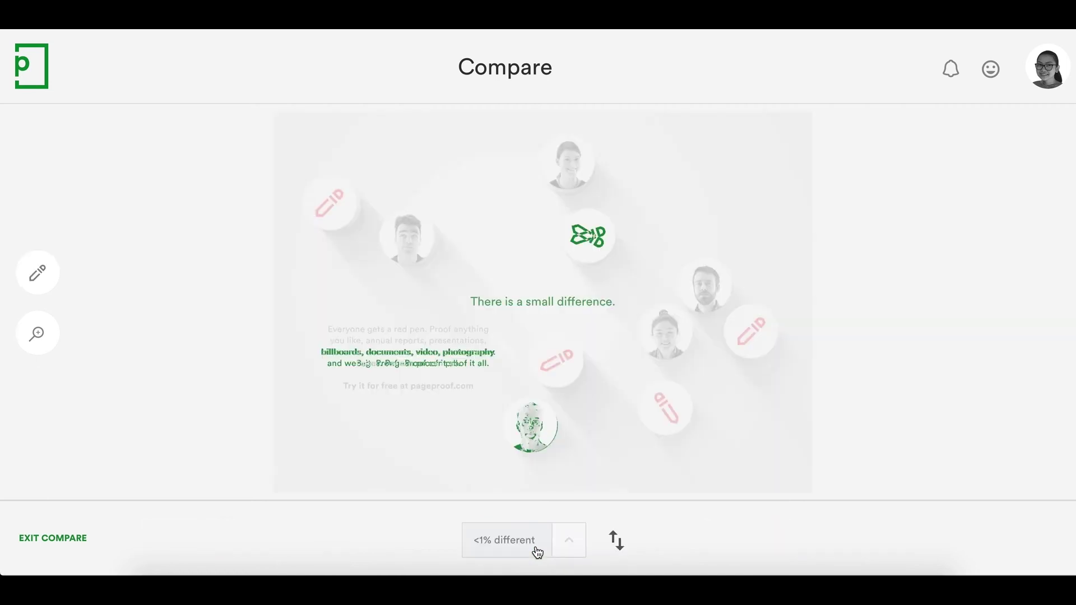
left_click(620, 550)
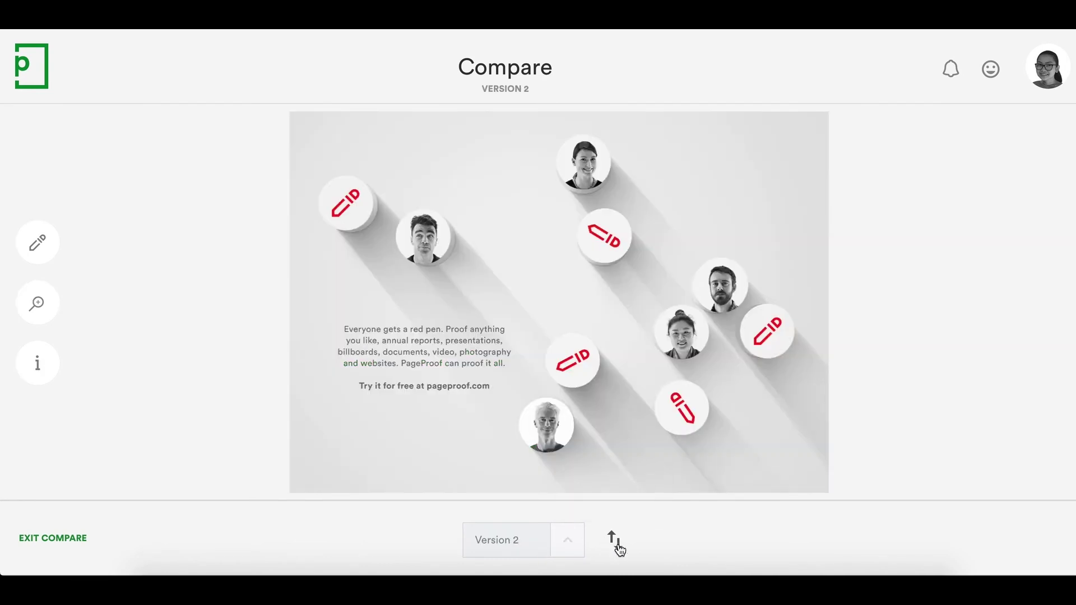
left_click(620, 551)
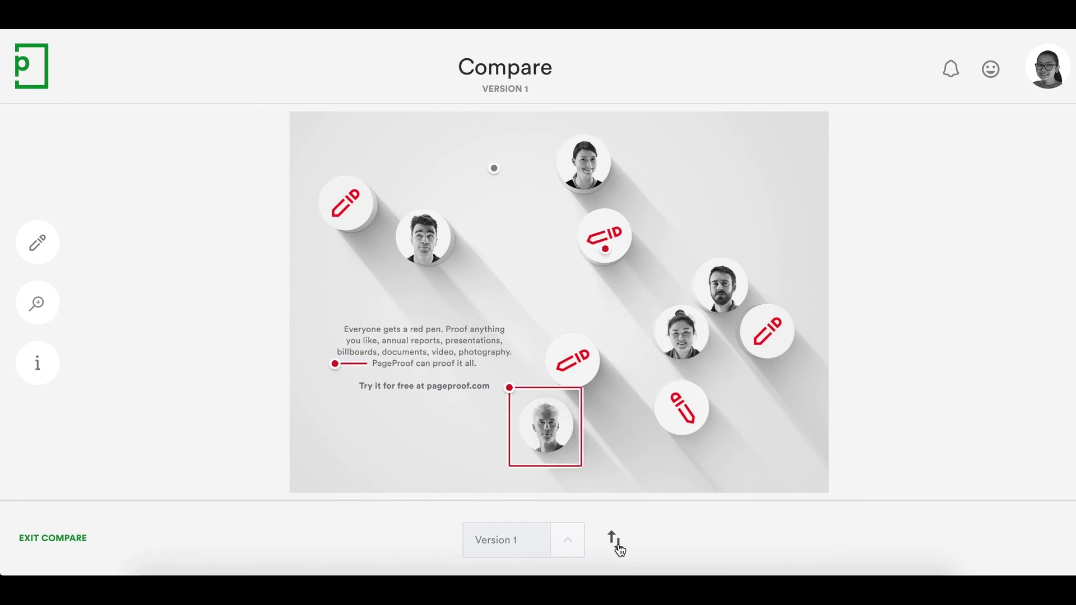
left_click(619, 551)
left_click(620, 551)
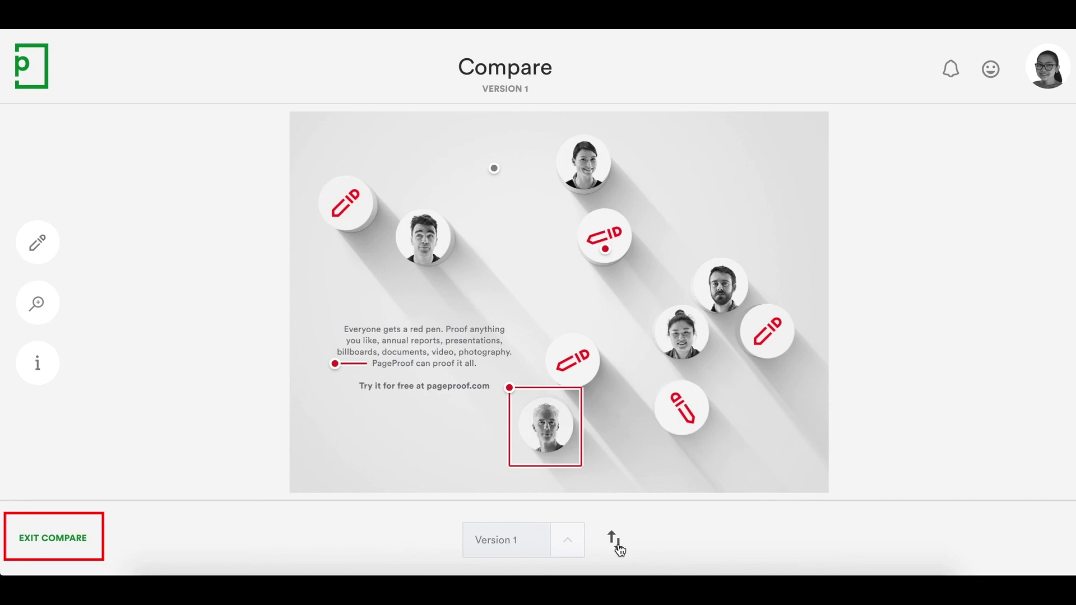
- Exit compare and approve version 2 with the note 'Good job!' for the proof owner
left_click(68, 541)
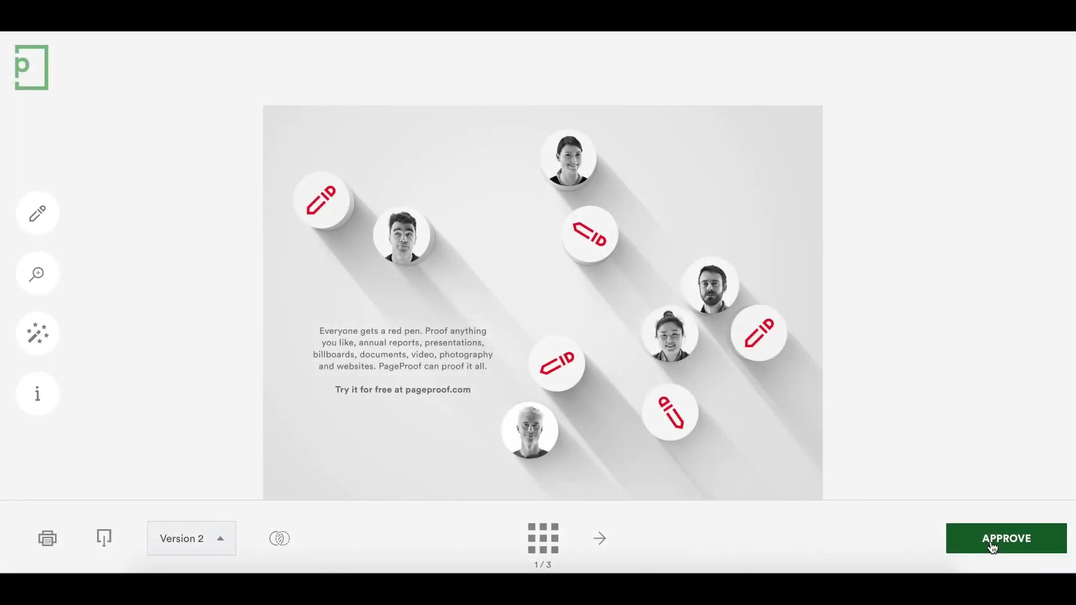
left_click(992, 547)
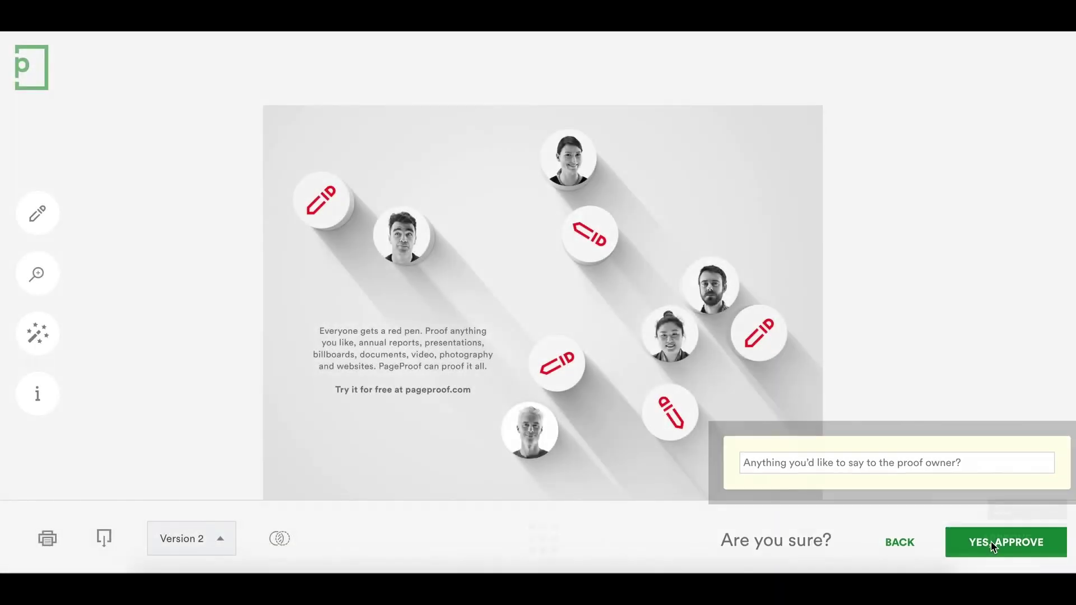
left_click(925, 455)
type("Good job!")
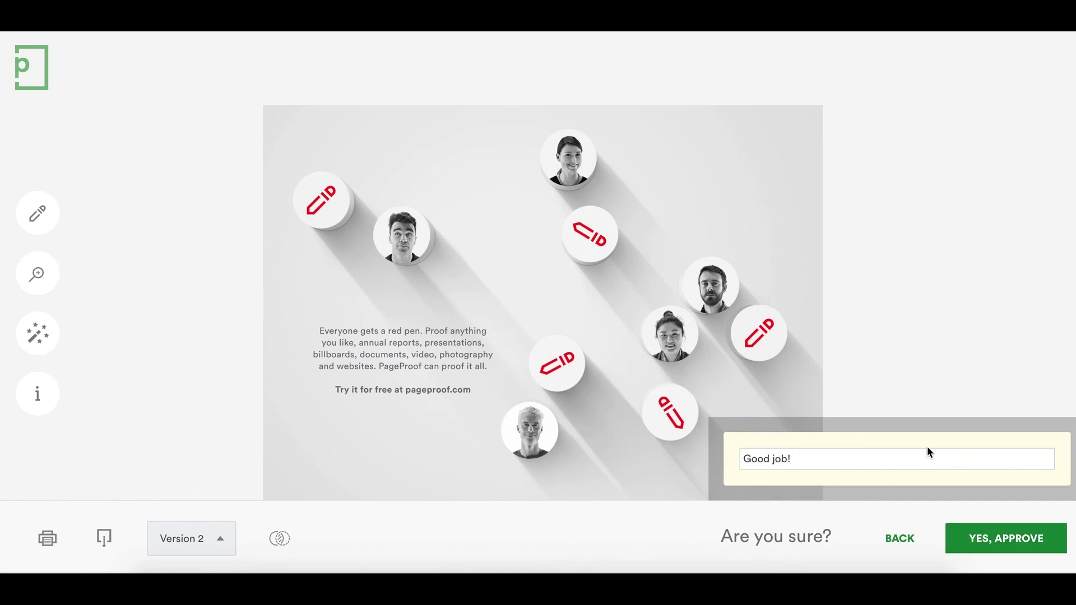
left_click(997, 535)
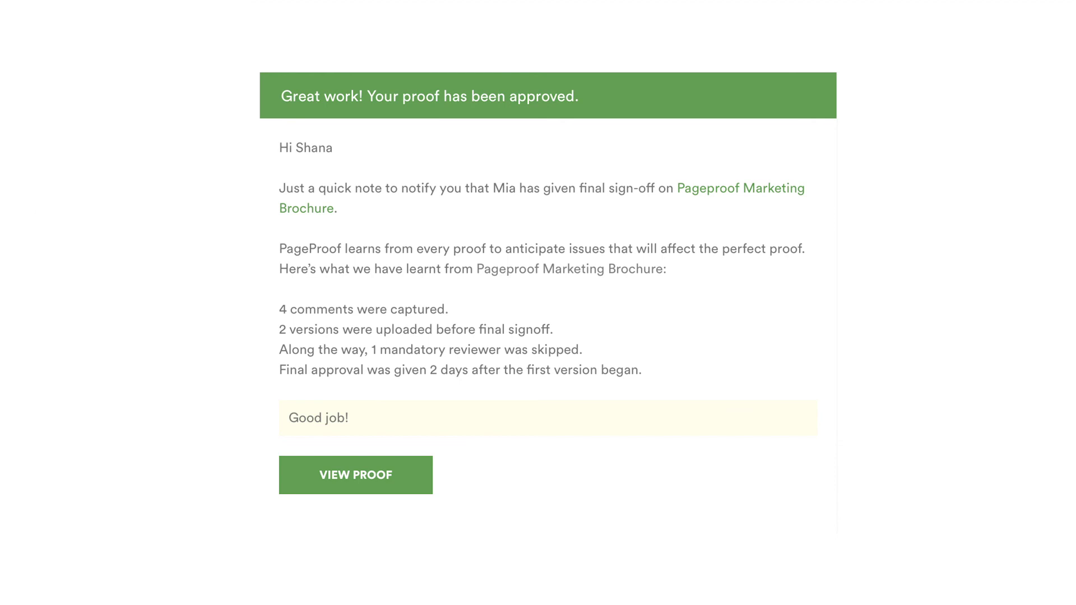